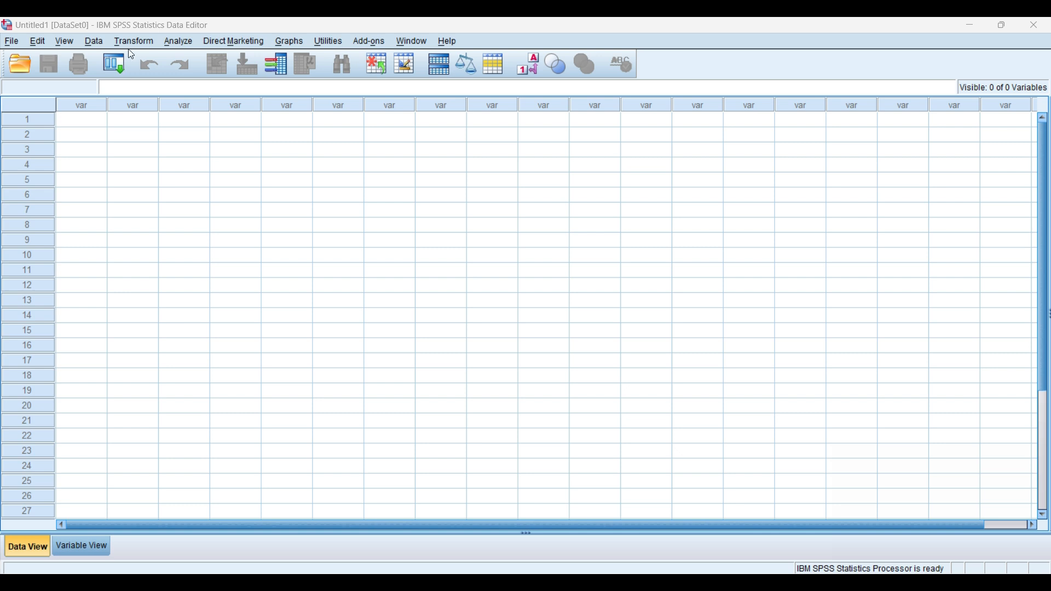
Begin opening a data file, browsing the Downloads folder for Excel files (*.xls, *.xlsx, *.xlsm)
left_click(8, 42)
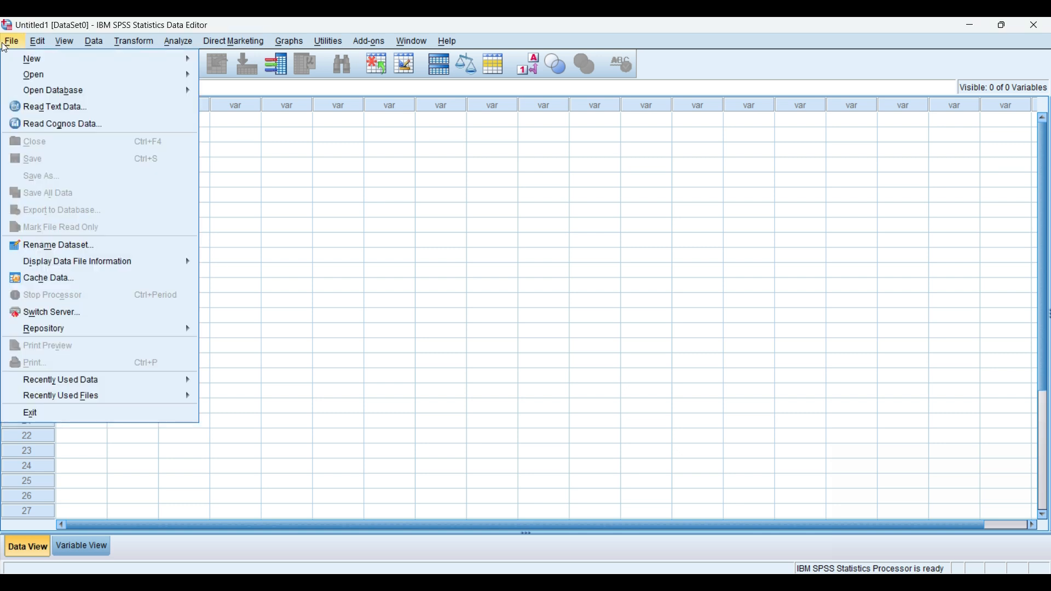
mouse_move(35, 76)
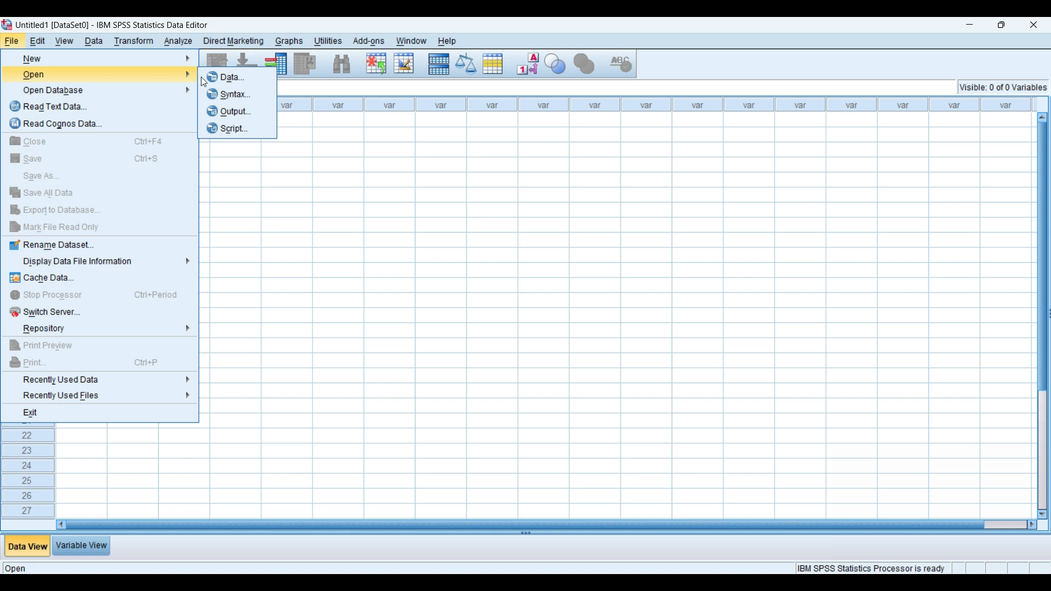
left_click(225, 77)
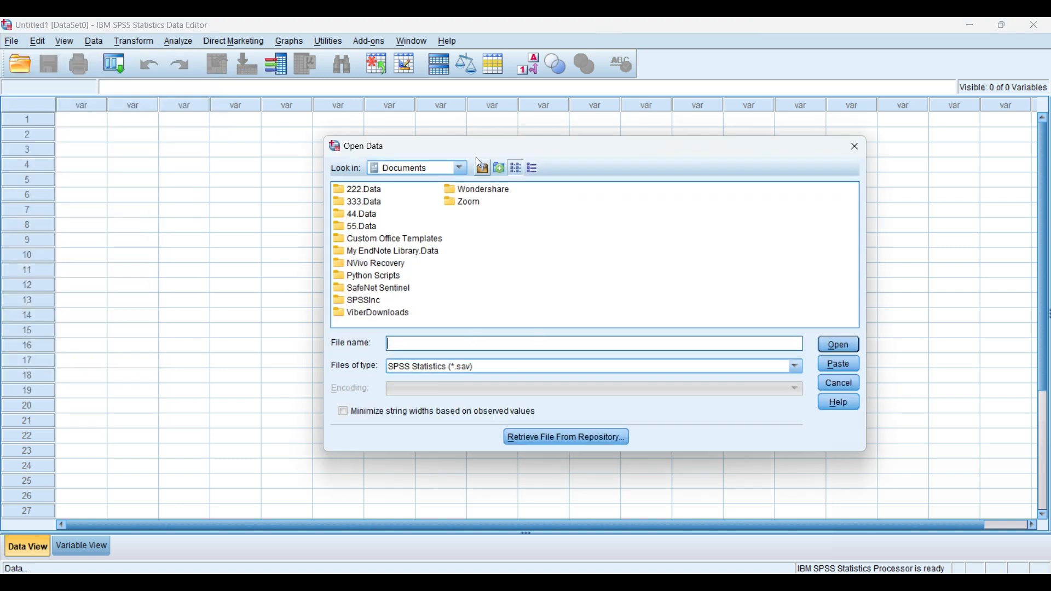
left_click(462, 169)
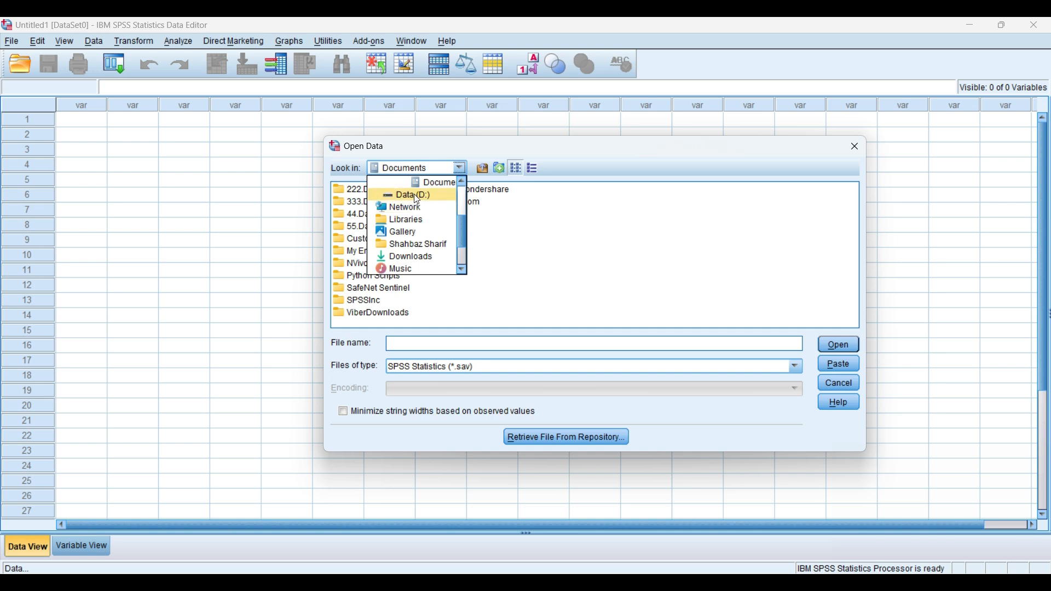
mouse_move(461, 233)
left_mouse_down()
mouse_move(463, 186)
mouse_move(465, 242)
left_mouse_up()
left_click(415, 224)
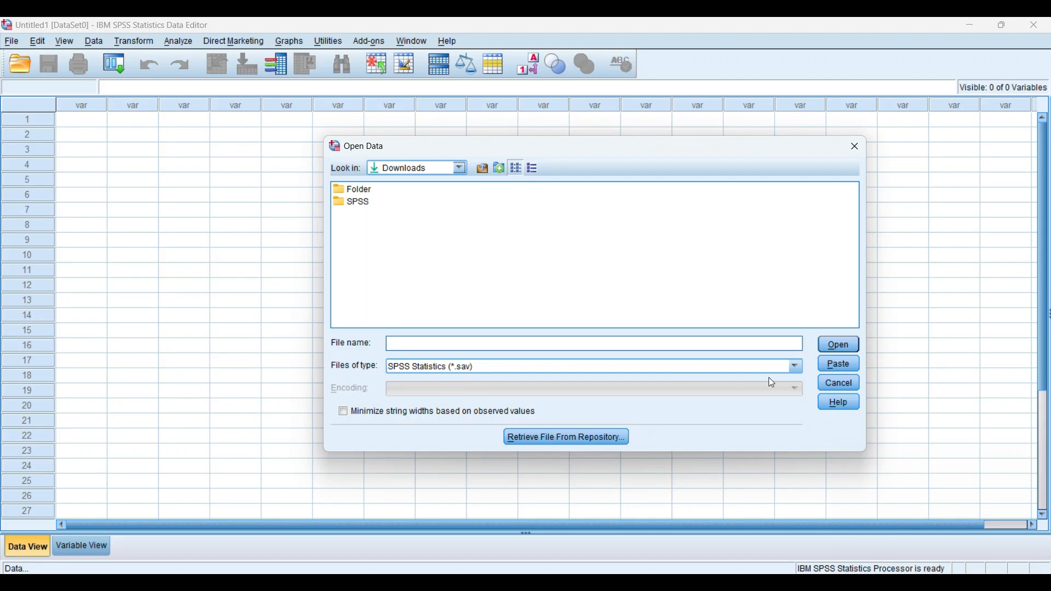
left_click(795, 372)
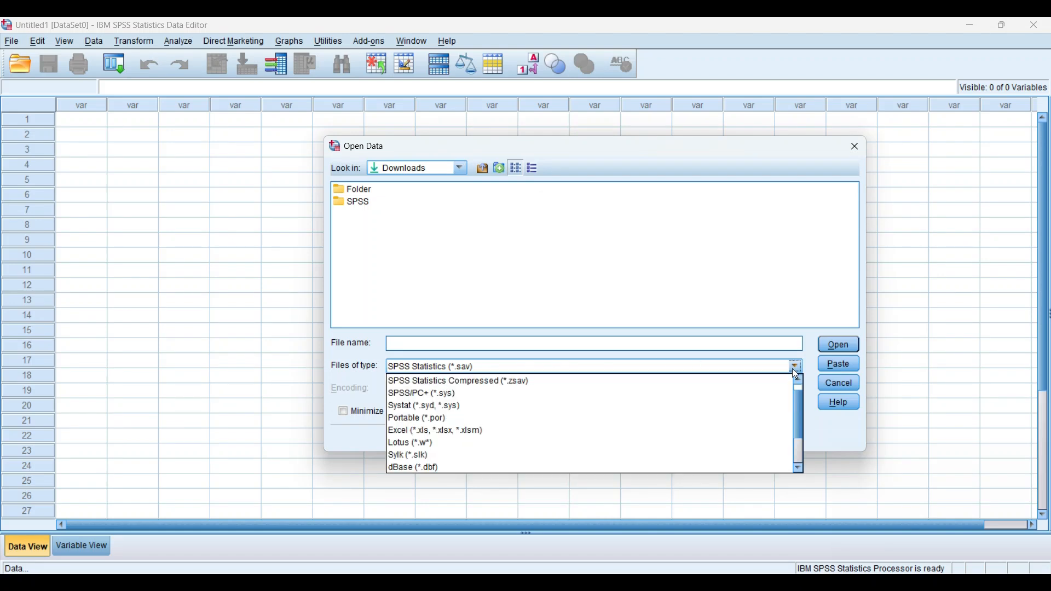
left_click(474, 432)
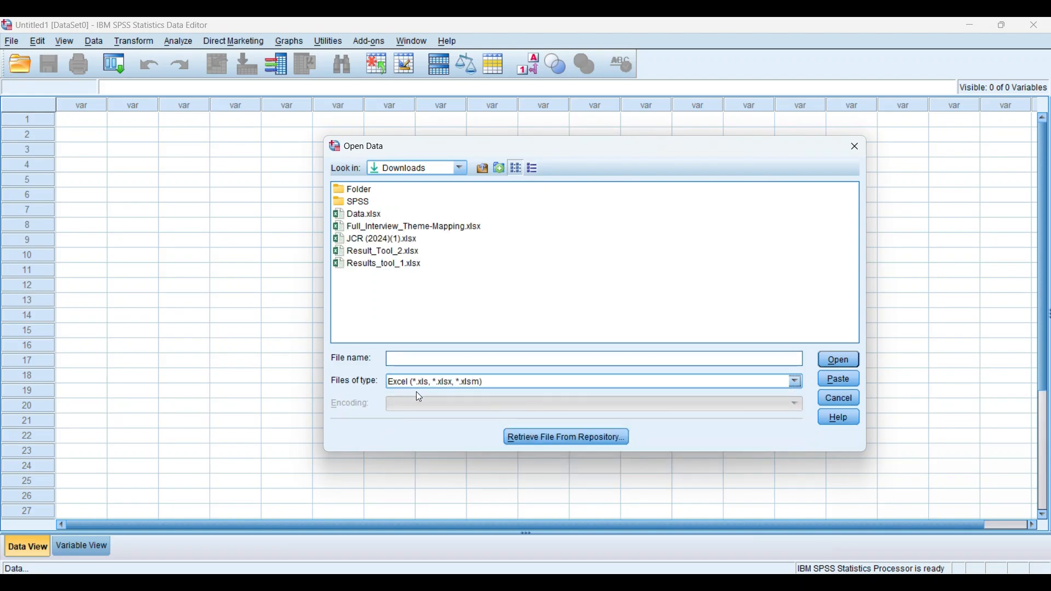
Import Survey responses.xlsx from the subfolder Folder, using Sheet1 and reading variable names from the first row of data
double_click(361, 191)
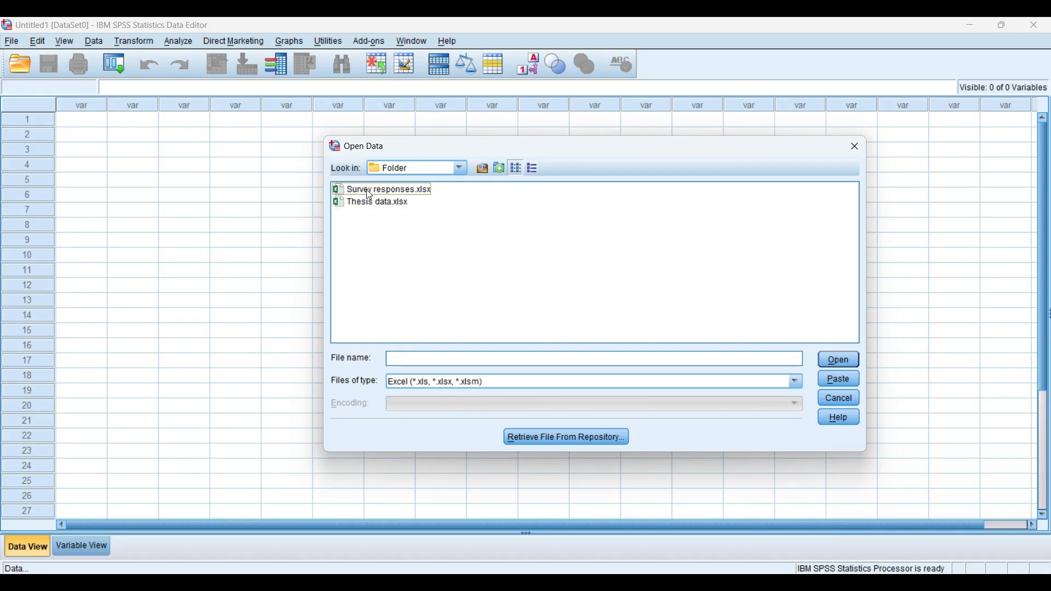
left_click(370, 192)
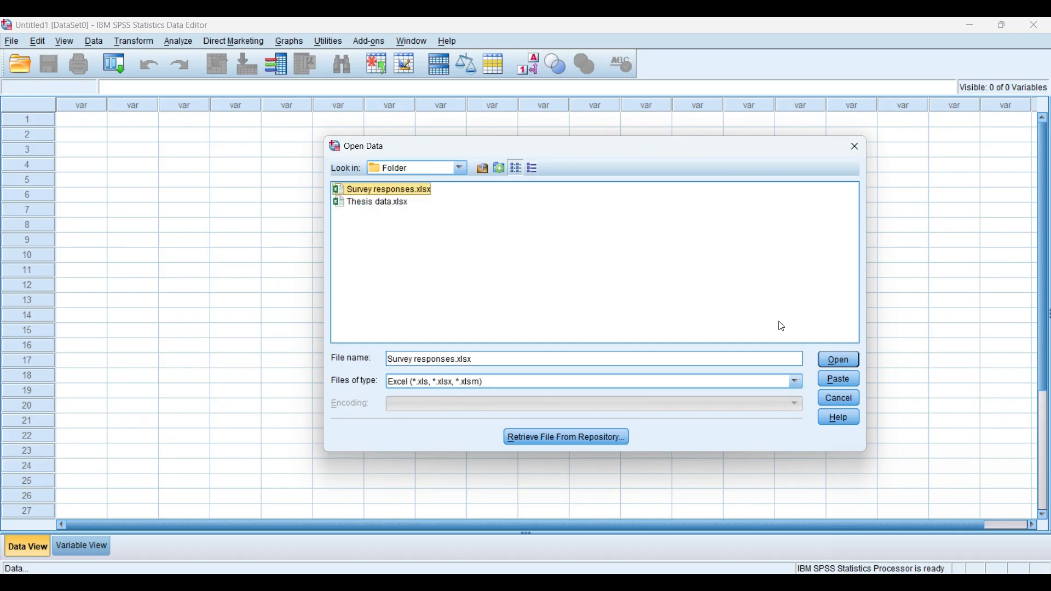
left_click(848, 362)
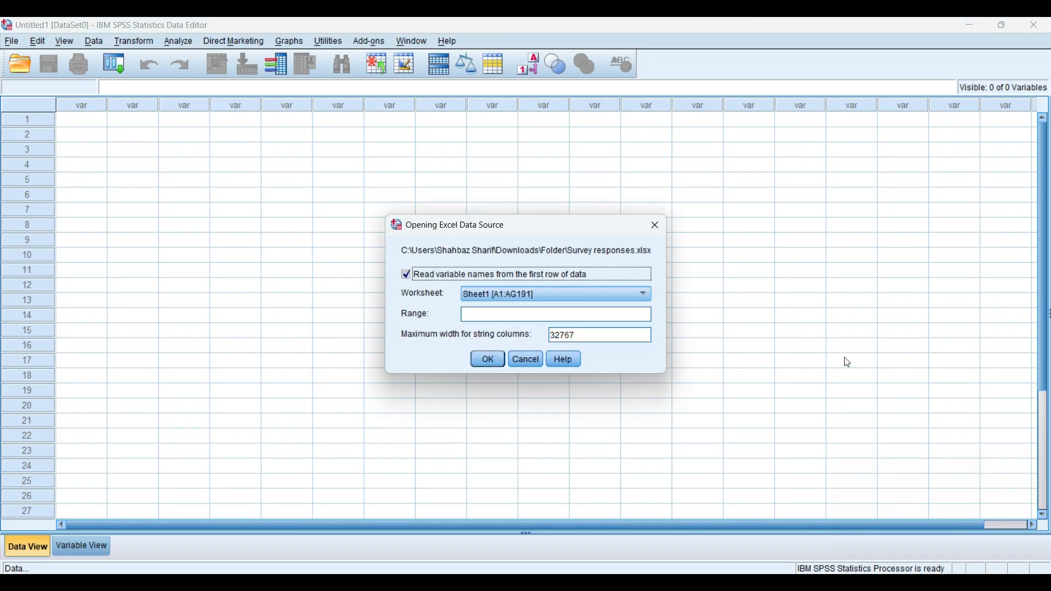
left_click(488, 360)
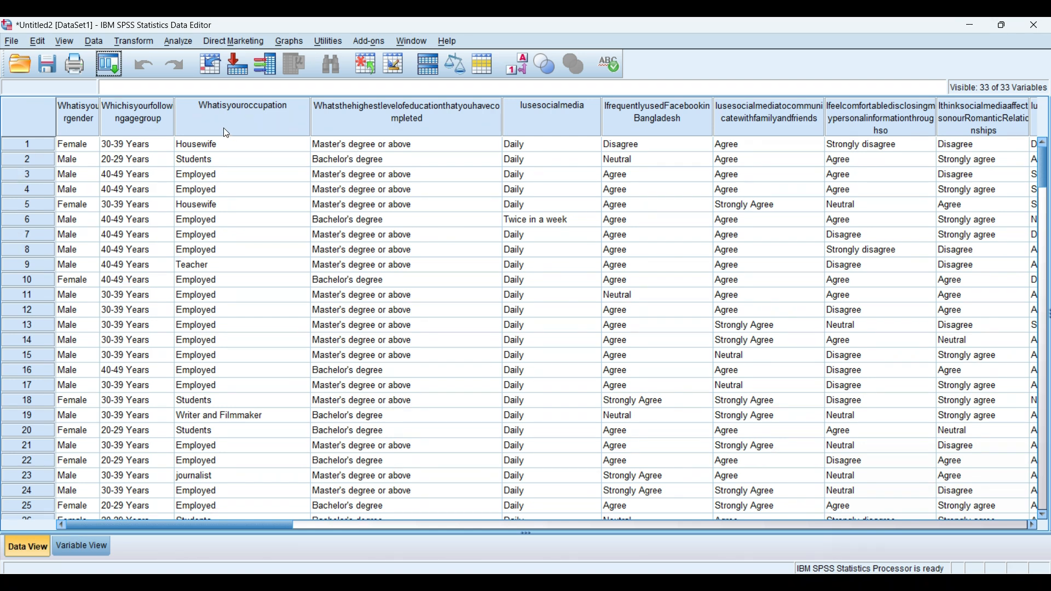
Save the imported dataset in Folder as an SPSS Statistics (*.sav) file named "Data for autocoding"
left_click(51, 67)
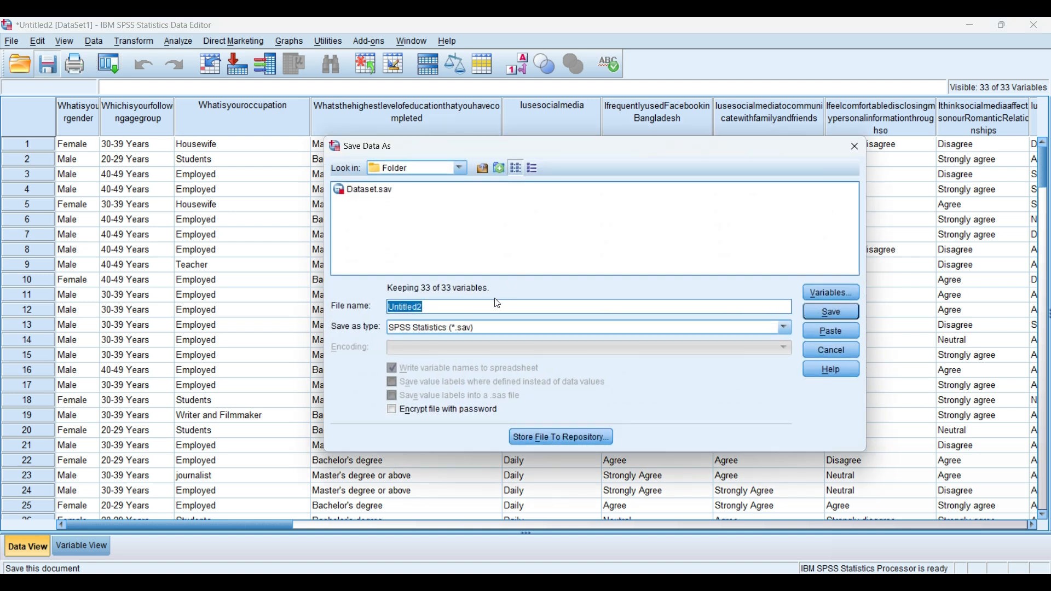
type("S")
key("BackSpace")
type("Data for autocoding")
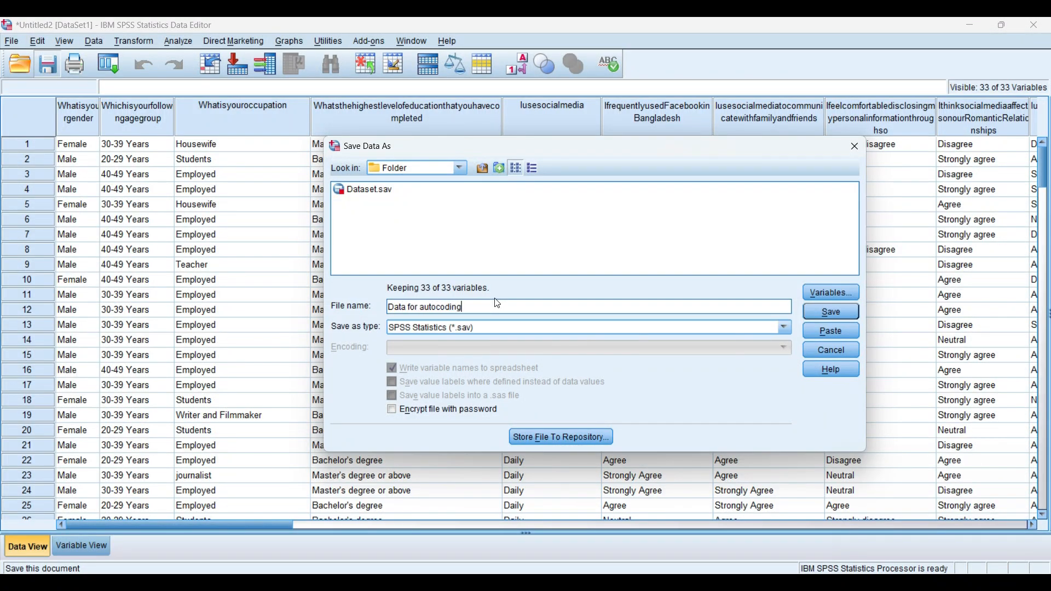
left_click(828, 323)
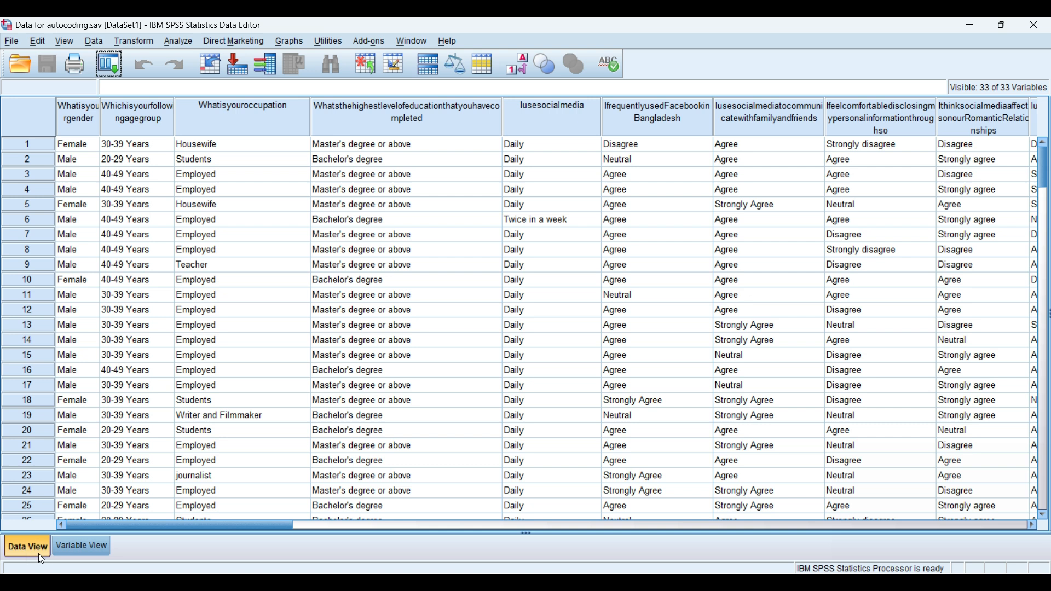
In Variable View, widen the Name column to show the full names and rename the first variable Gender
left_click(79, 552)
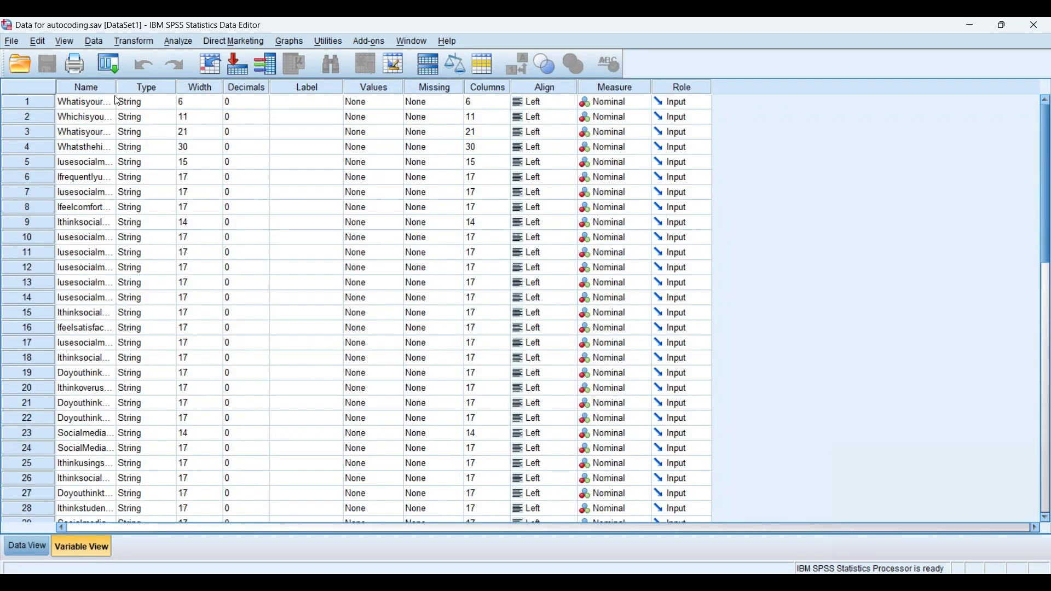
left_click_drag(116, 88, 335, 90)
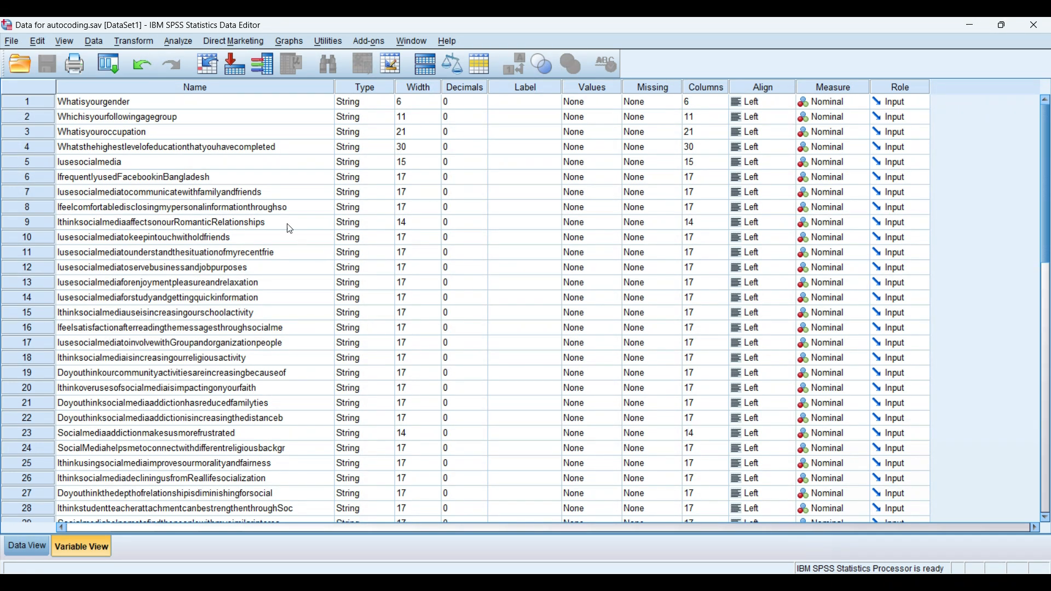
left_click(149, 99)
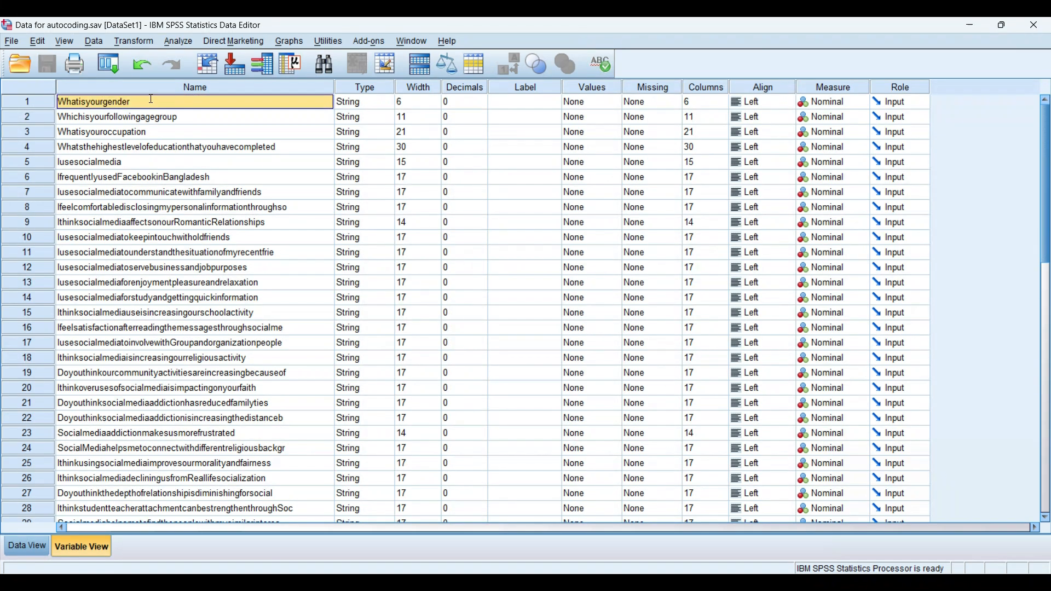
type("Gender")
key("Return")
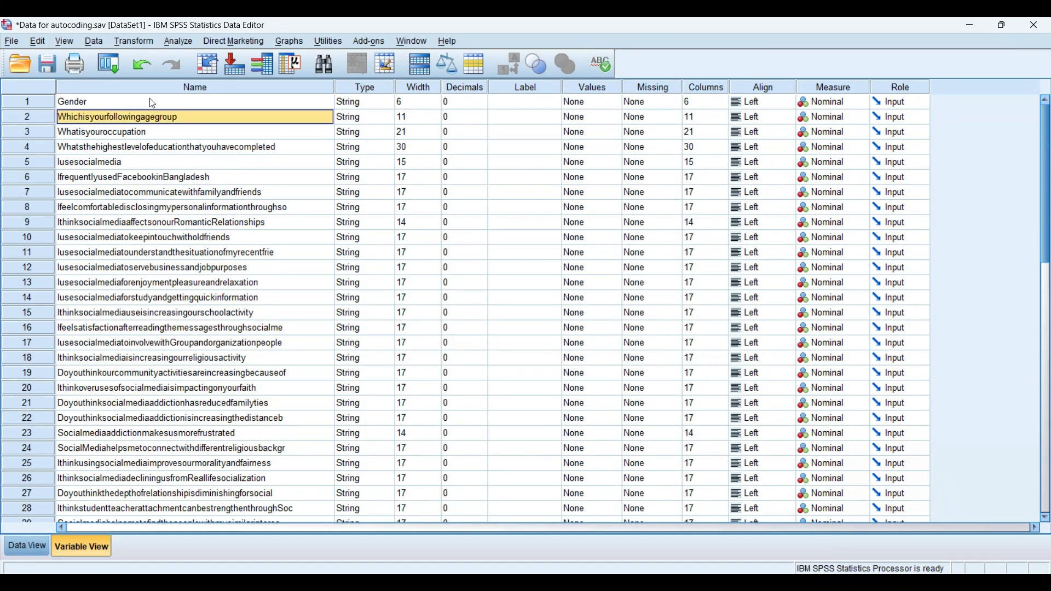
Rename the age group variable Age and the occupation variable Occupation, and save the dataset
type("Age")
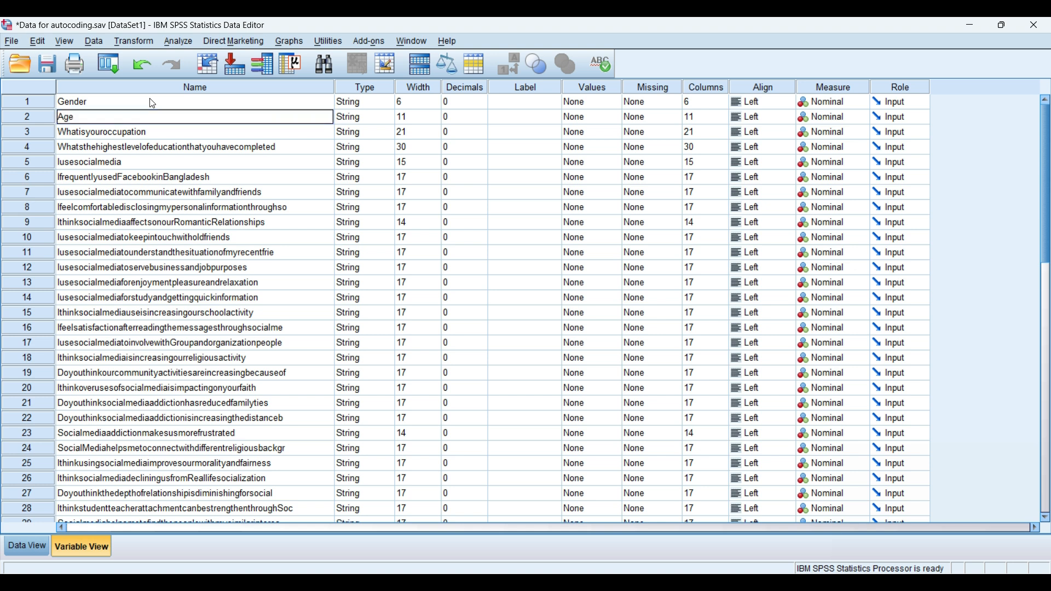
key("Return")
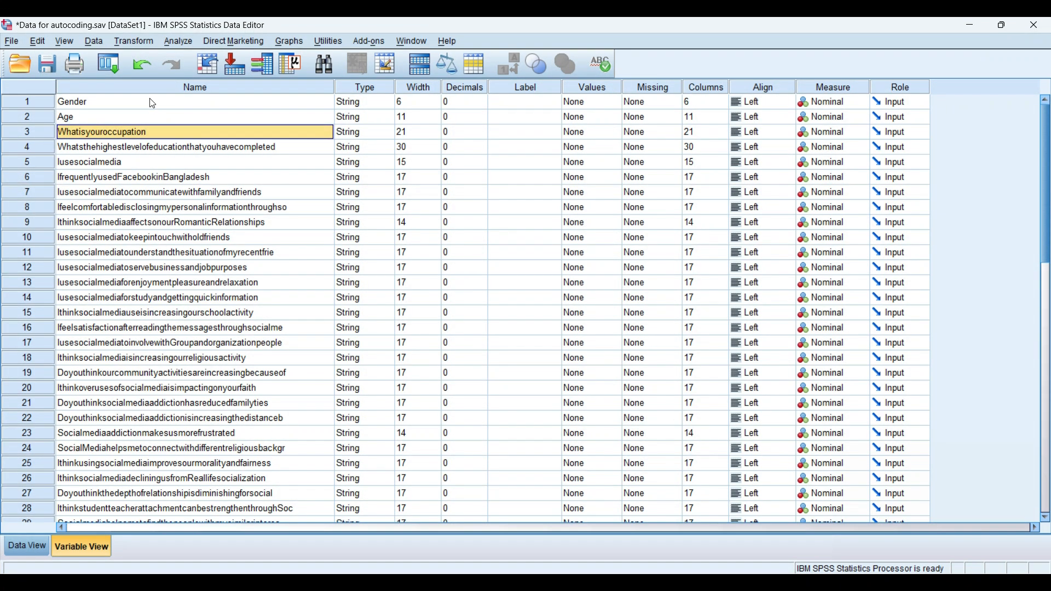
type("Occupation")
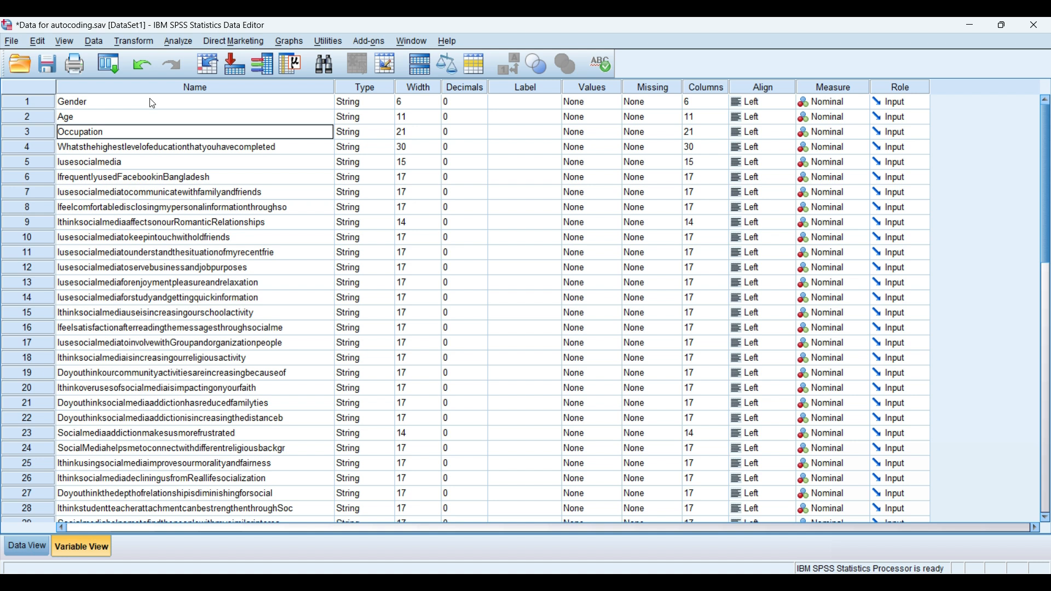
key("Return")
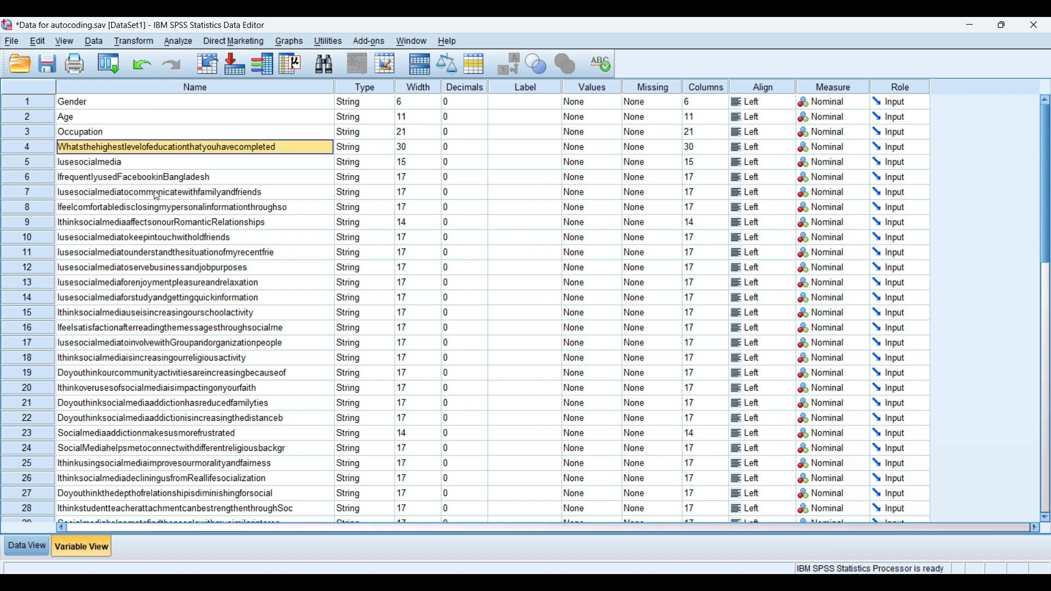
left_click(44, 62)
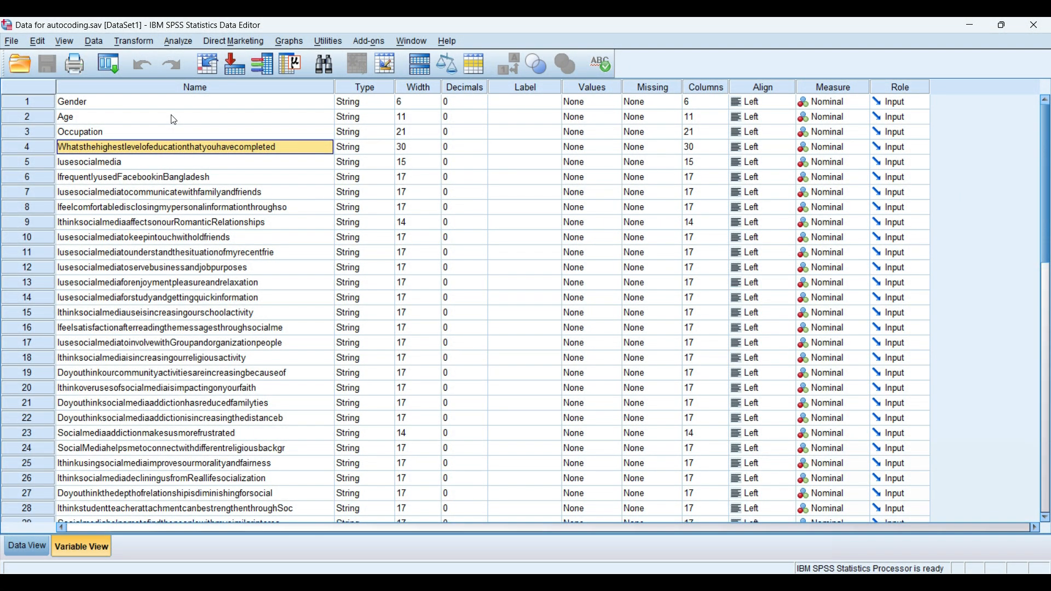
Set up an Automatic Recode of the Gender variable into a new variable named CodedGender
left_click(134, 42)
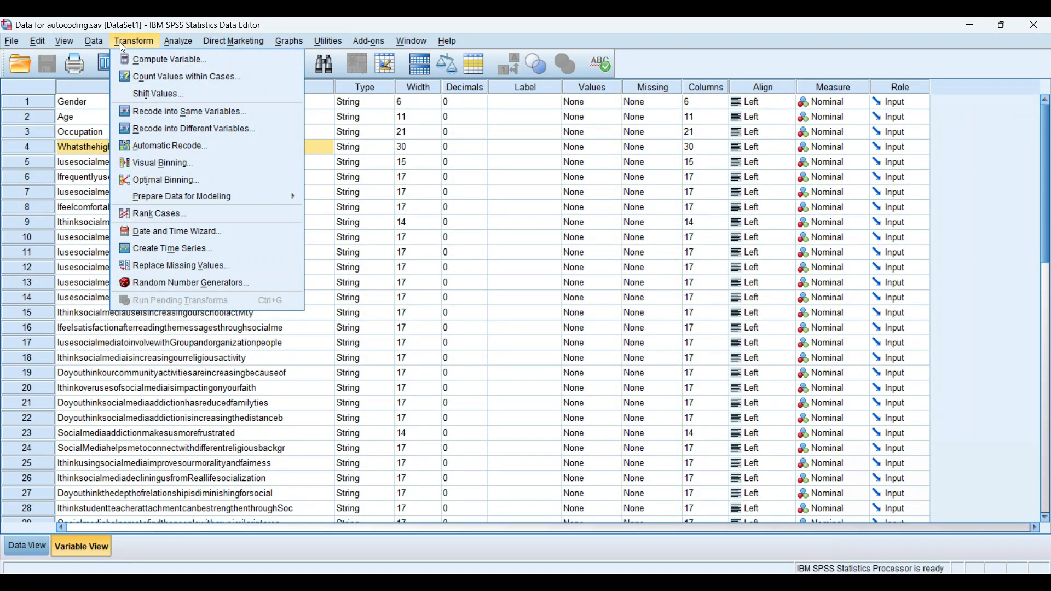
left_click(152, 151)
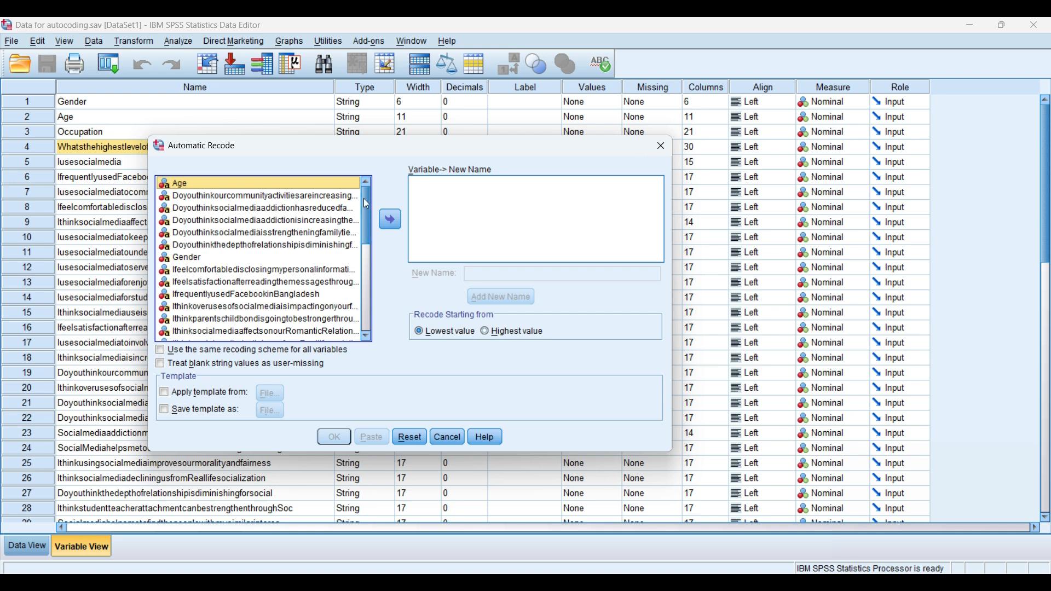
left_click_drag(368, 204, 373, 230)
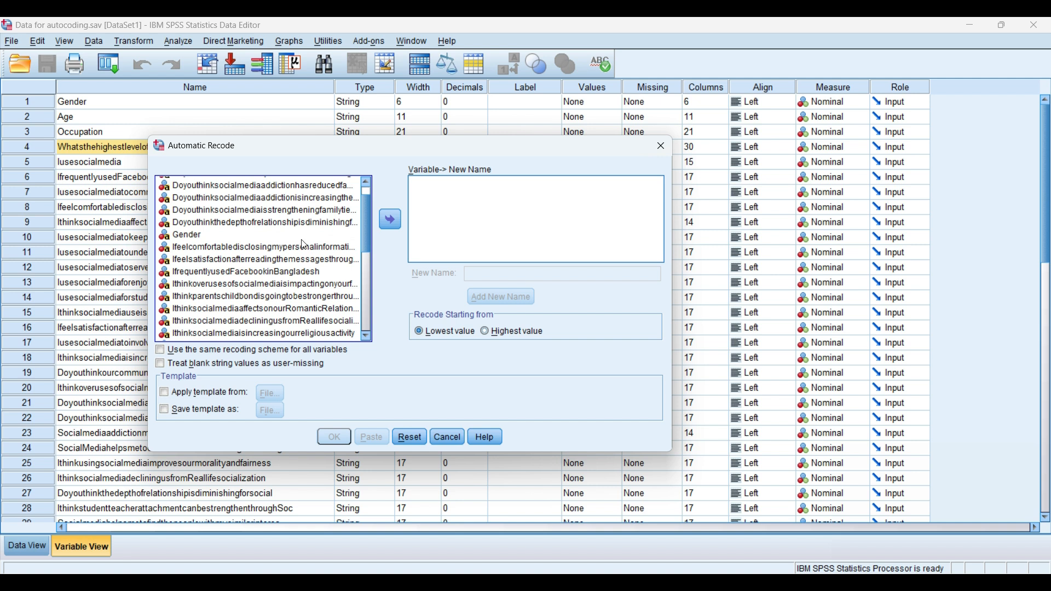
left_click(301, 237)
left_click(392, 219)
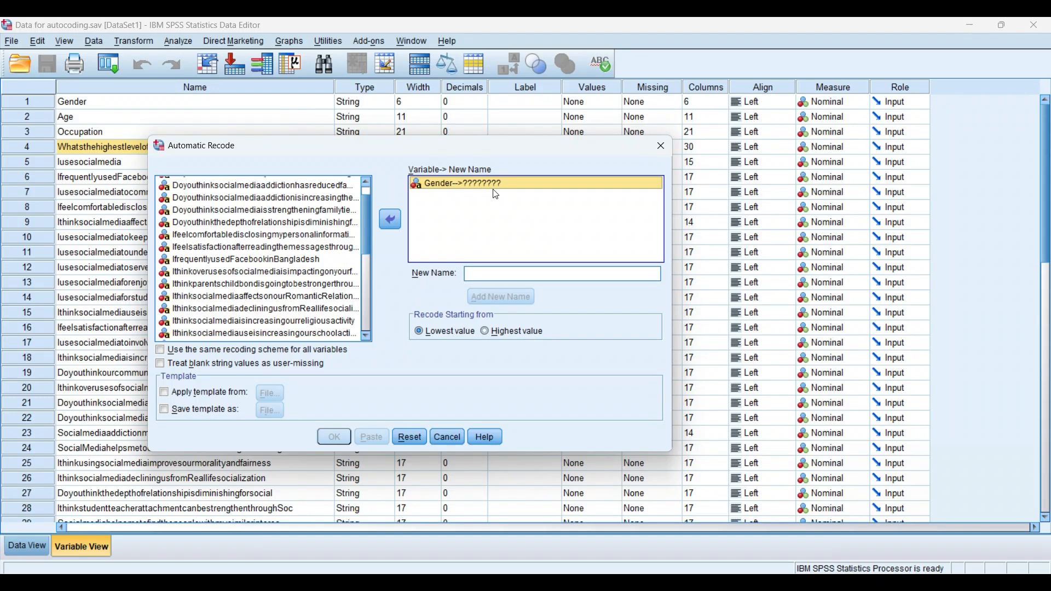
left_click(485, 272)
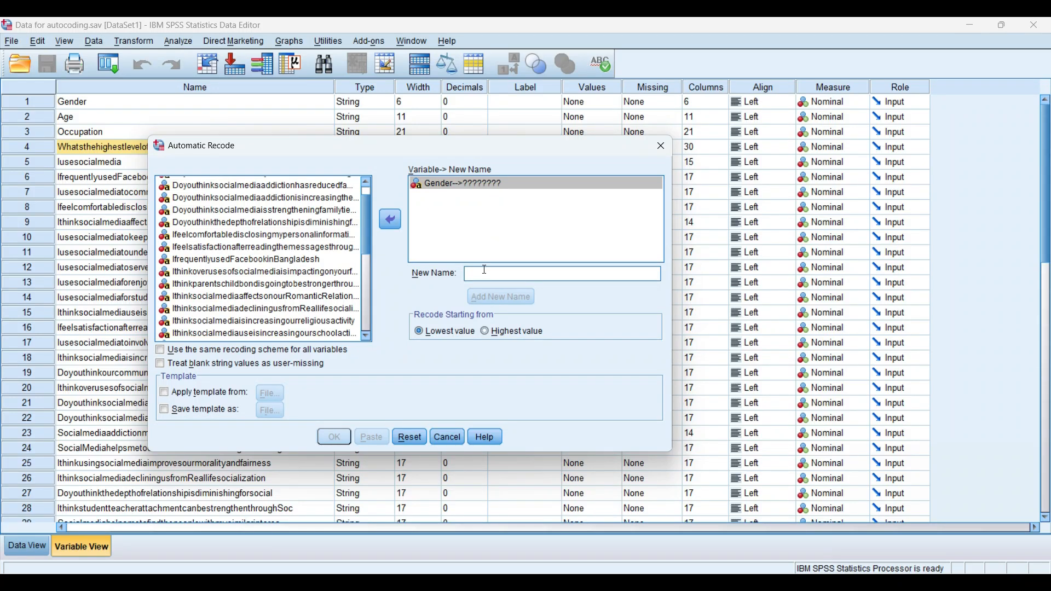
type("Coded")
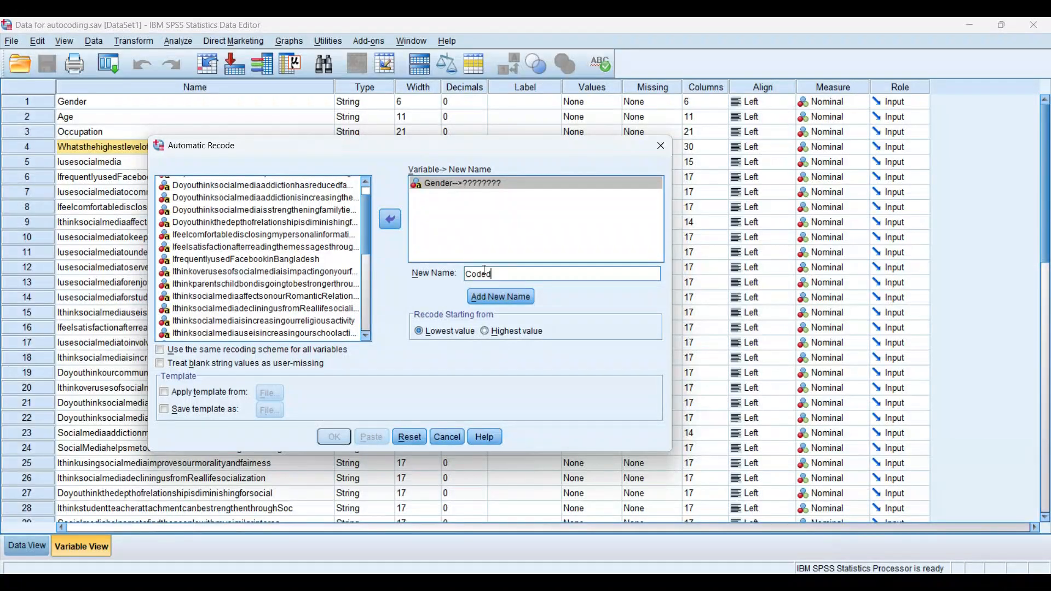
type("Gender")
left_click(491, 296)
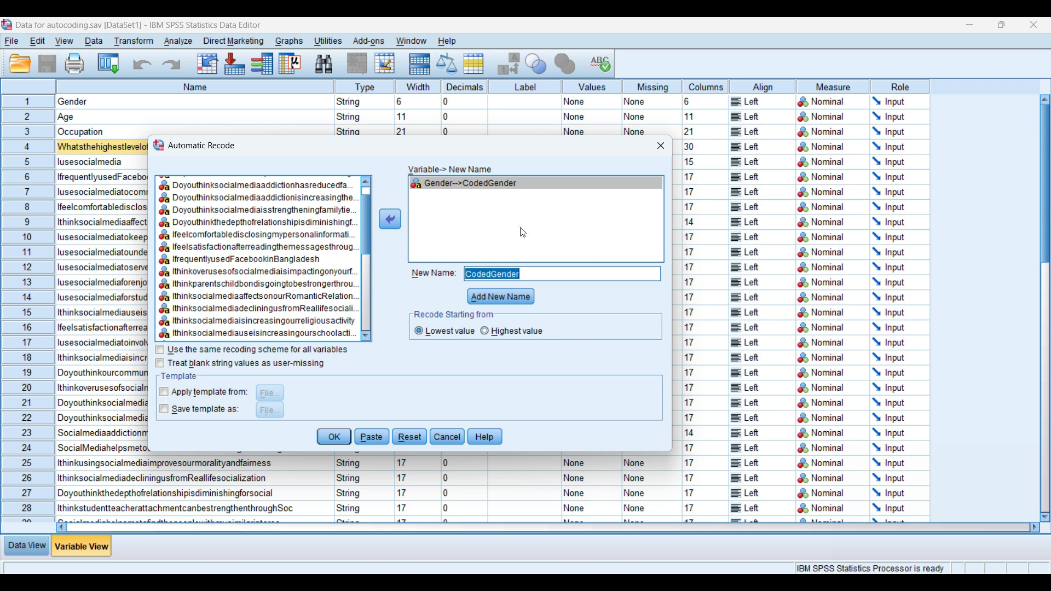
Add the Age variable to the Automatic Recode with the new name CodedAge
scroll(367, 193, "up", 2)
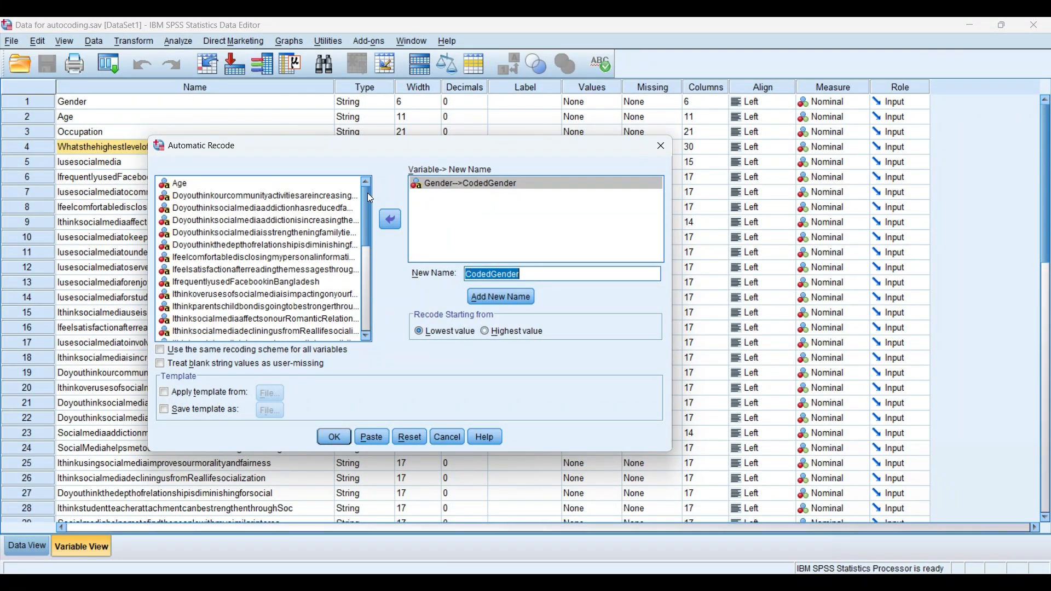
left_click(320, 184)
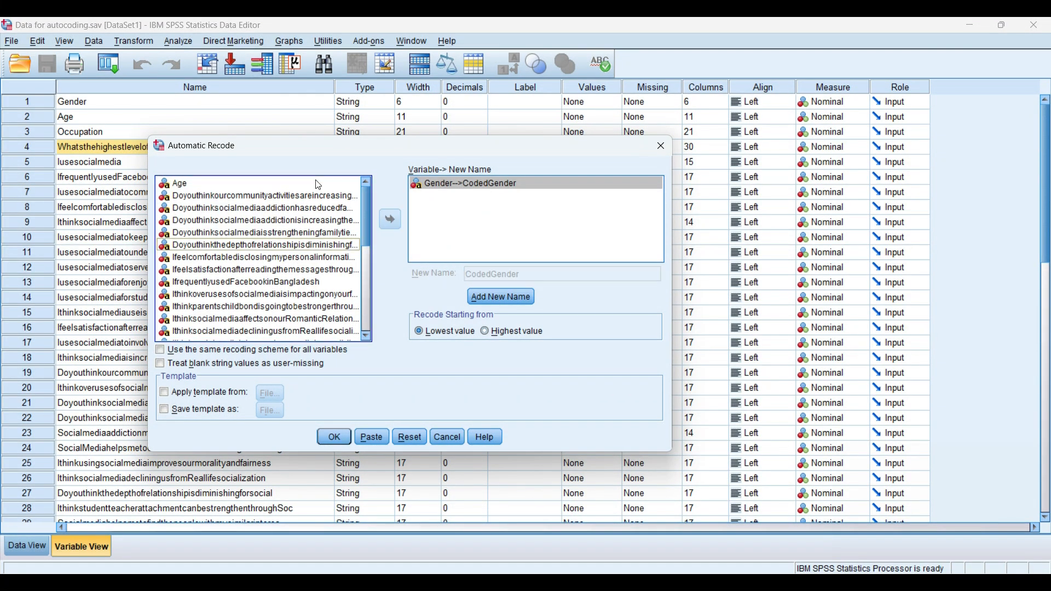
left_click(392, 219)
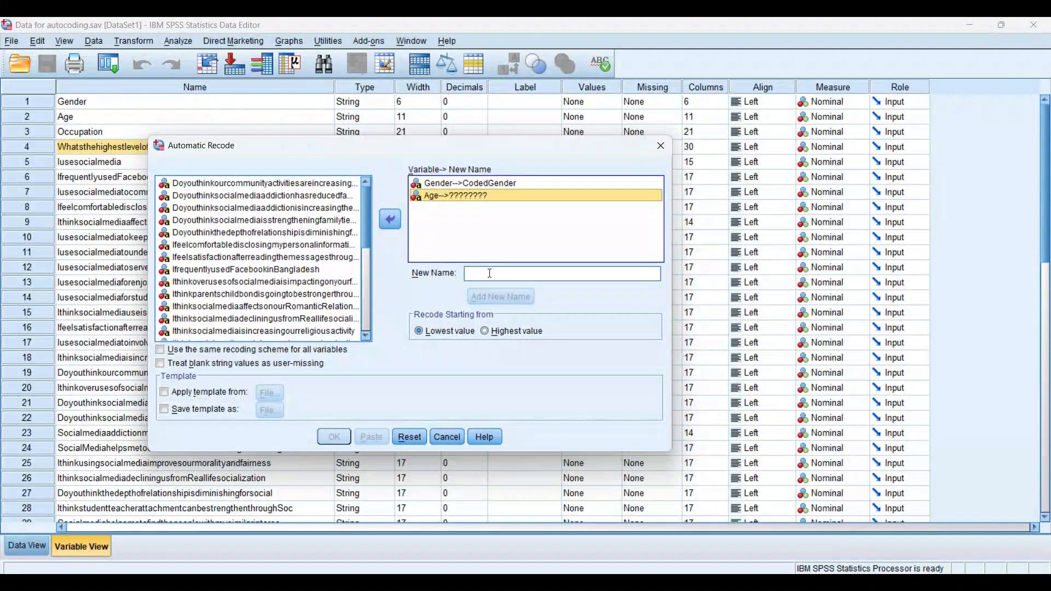
left_click(490, 274)
type("C")
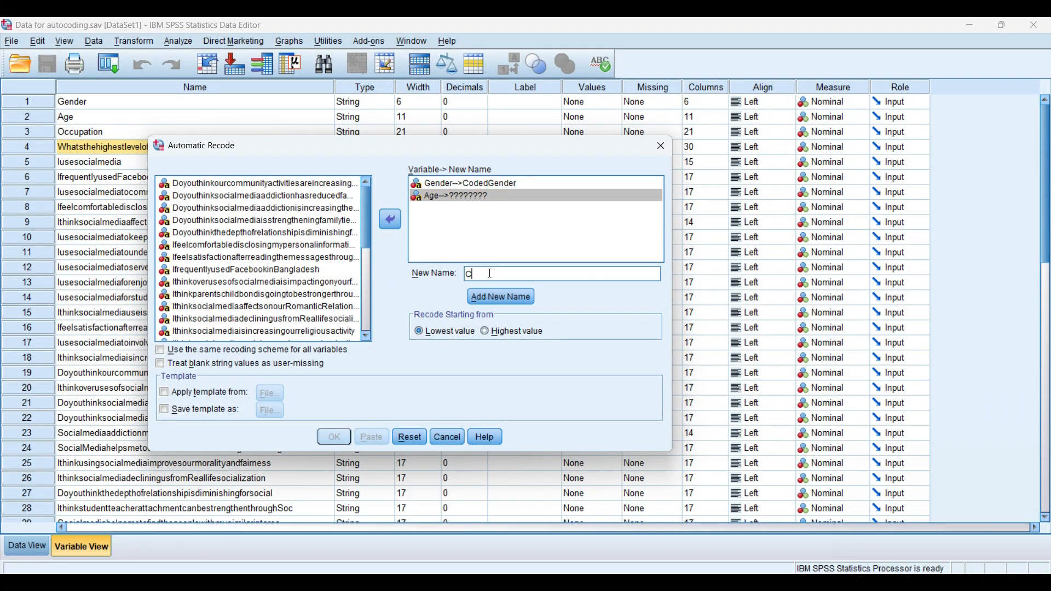
type("odedAge")
left_click(501, 301)
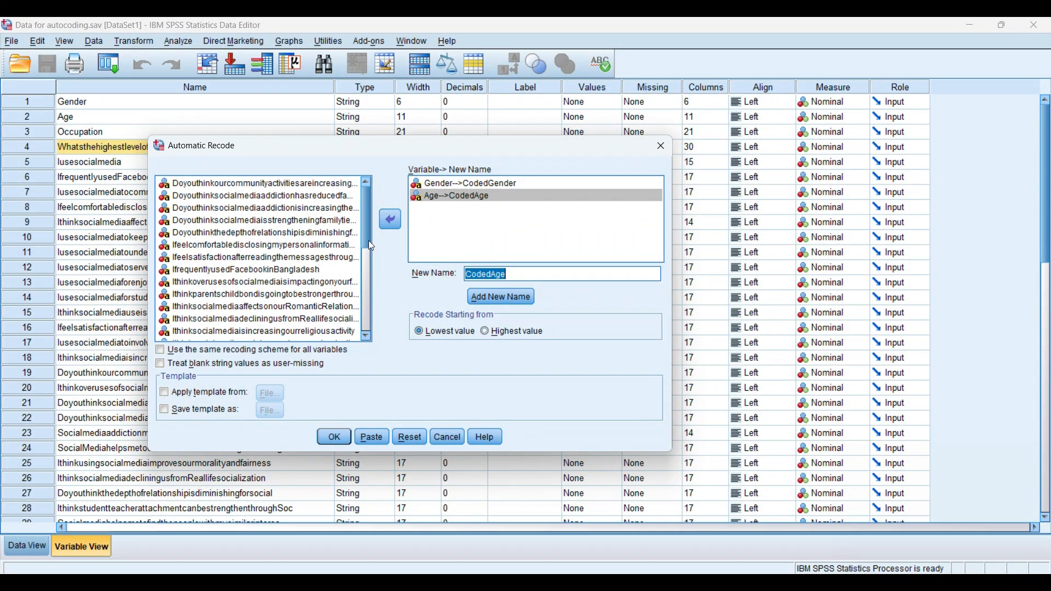
Add the Occupation variable to the Automatic Recode with the new name CodedOccupation and run the recode
left_click_drag(373, 231, 370, 328)
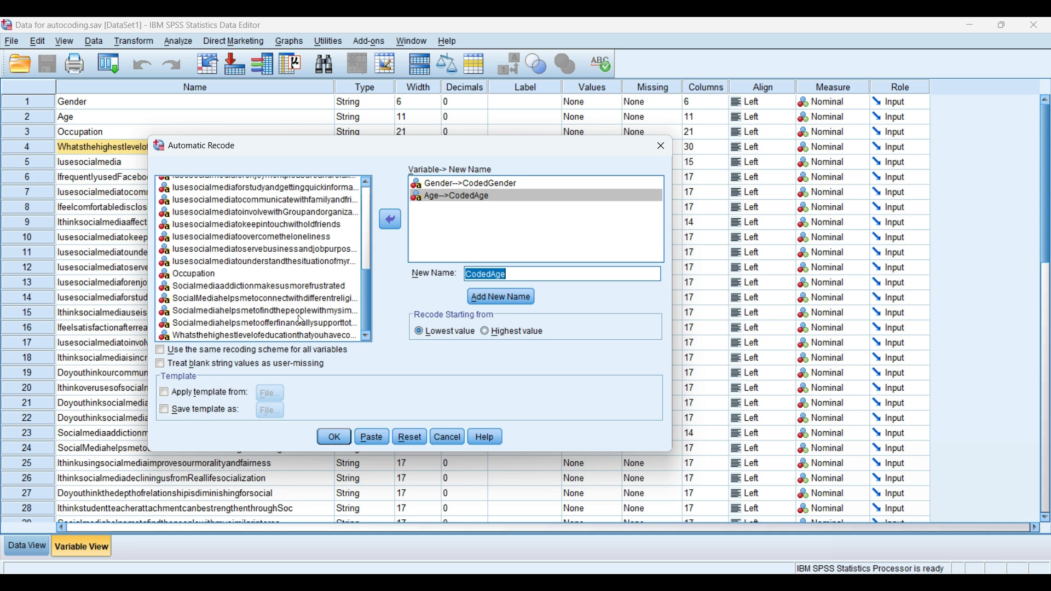
left_click(206, 275)
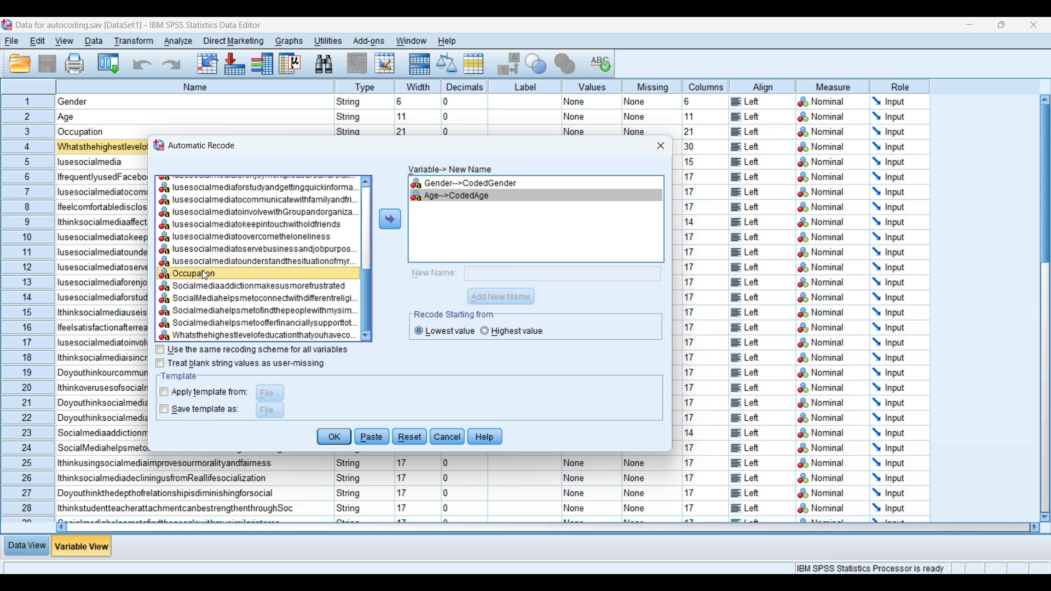
left_click(384, 221)
left_click(491, 274)
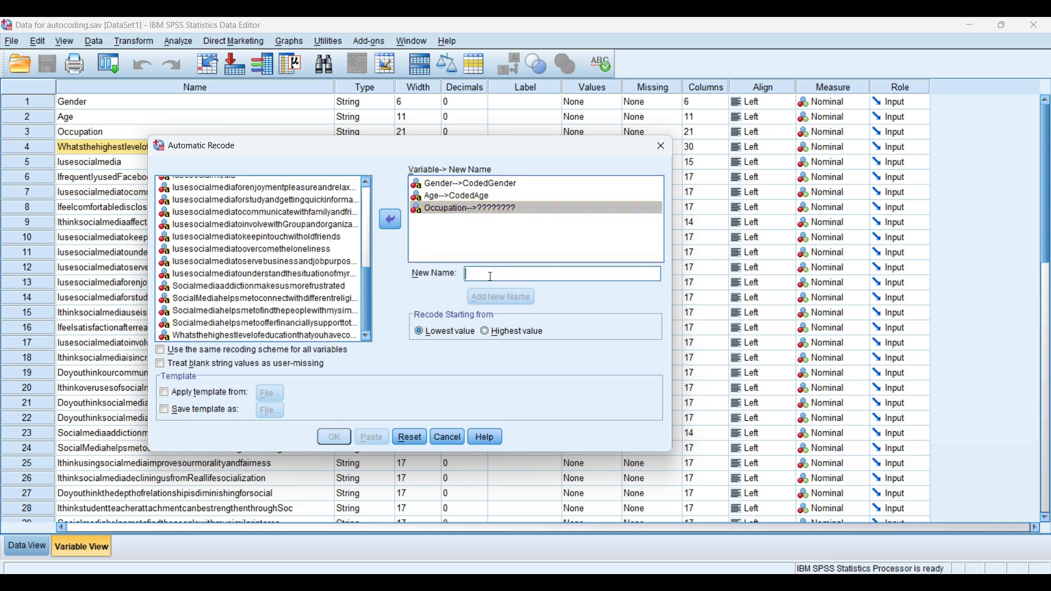
type("CodedO")
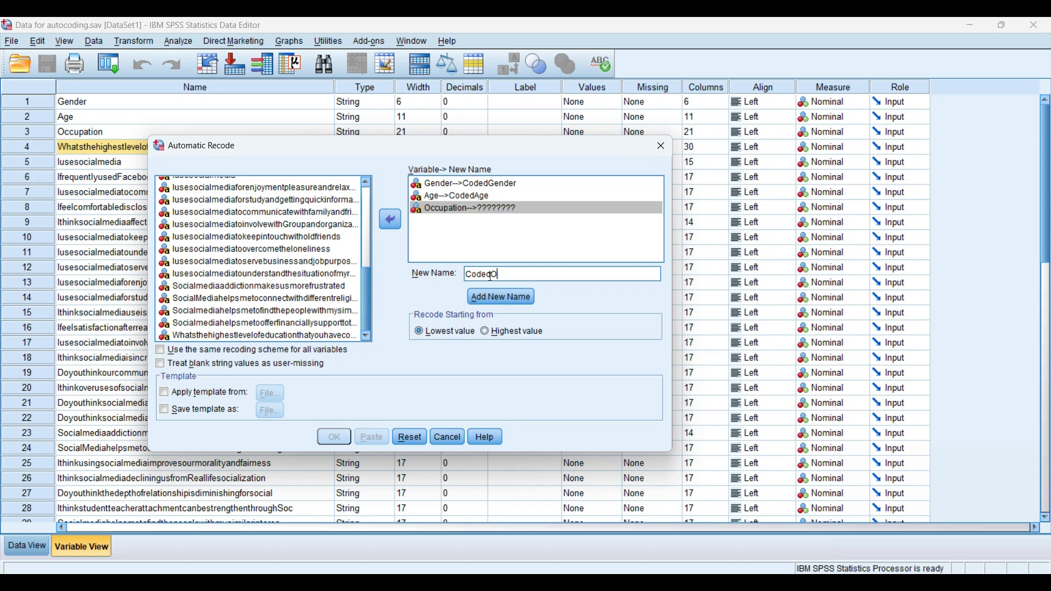
type("ccupation")
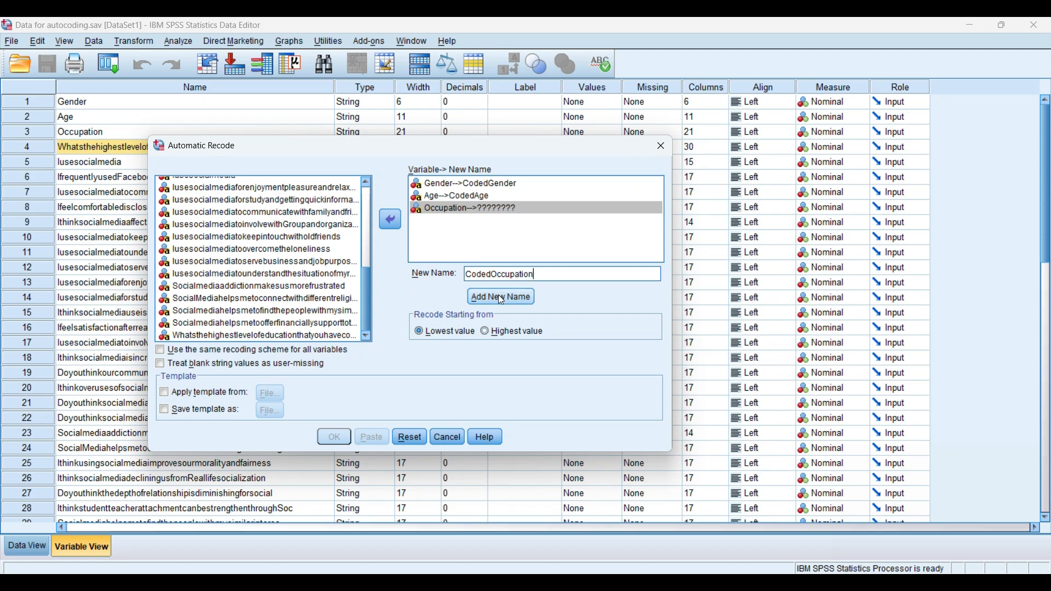
left_click(501, 296)
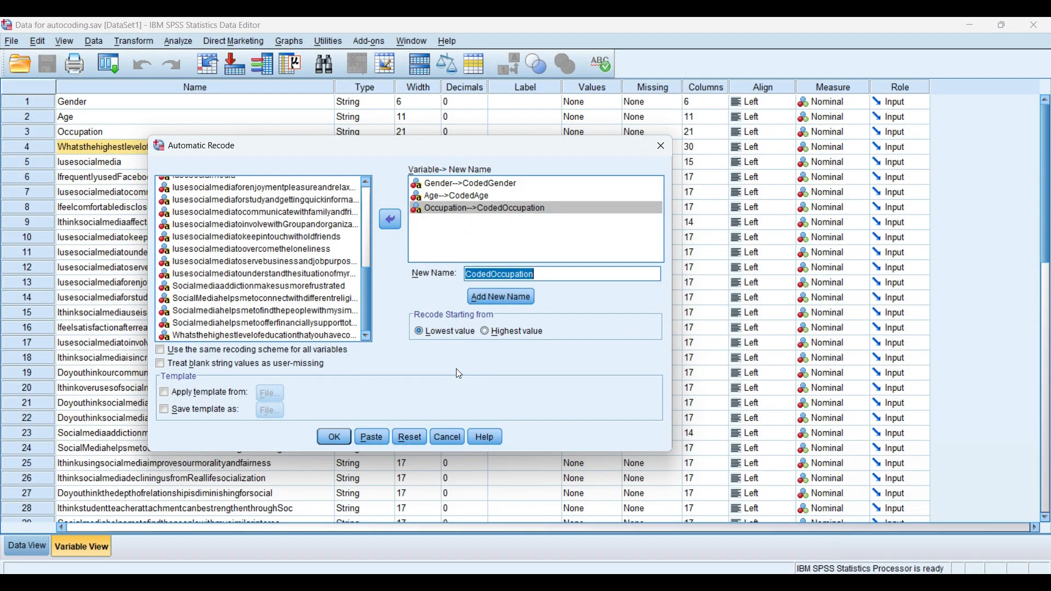
left_click(344, 435)
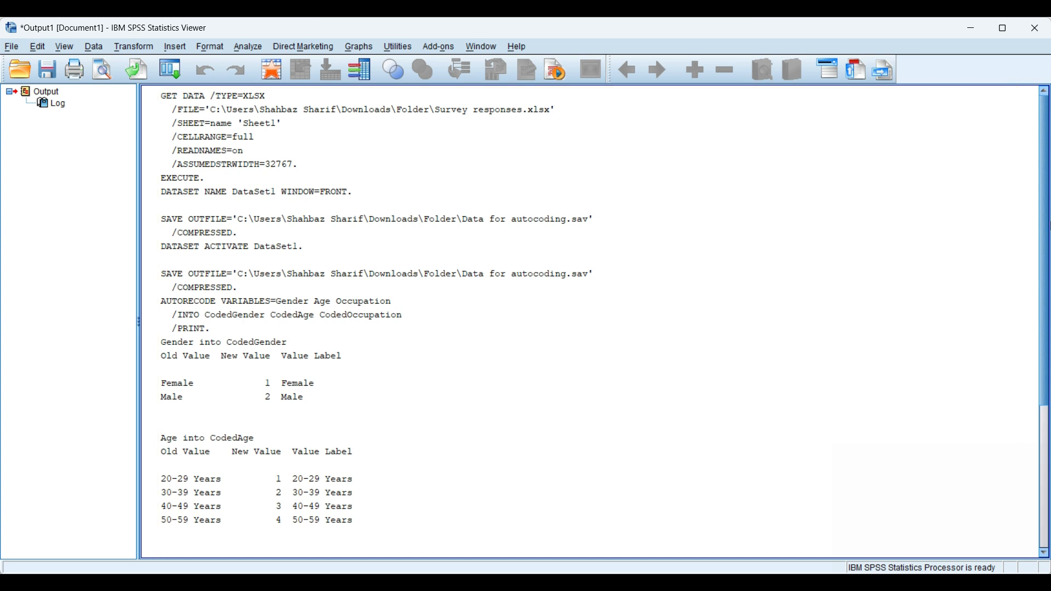
Examine the recode tables in the output, the new coded variables in Variable View and the agreement-scale columns in Data View
left_click_drag(1043, 233, 1043, 375)
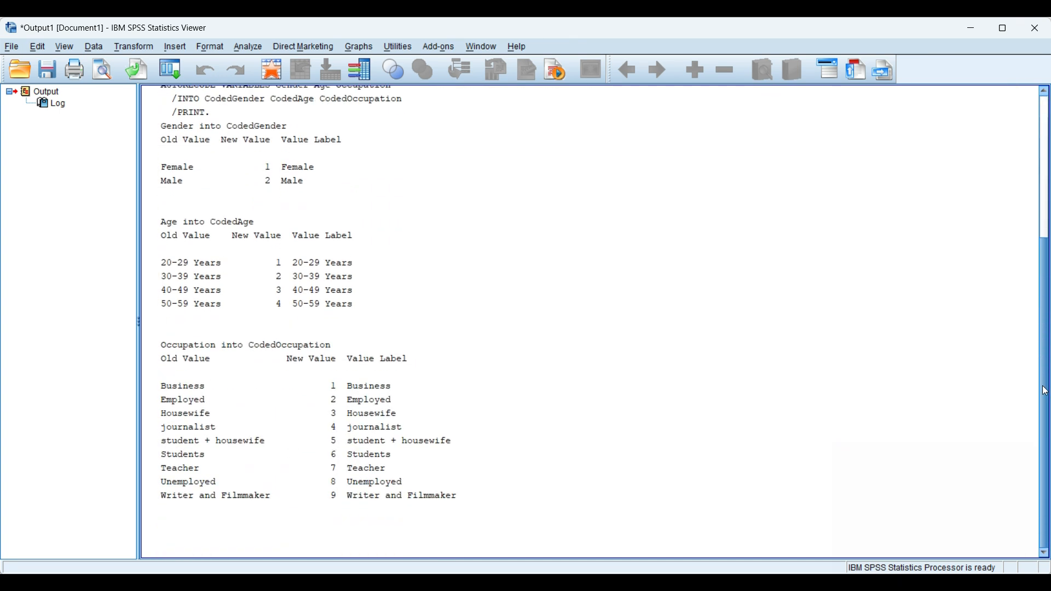
left_click(648, 338)
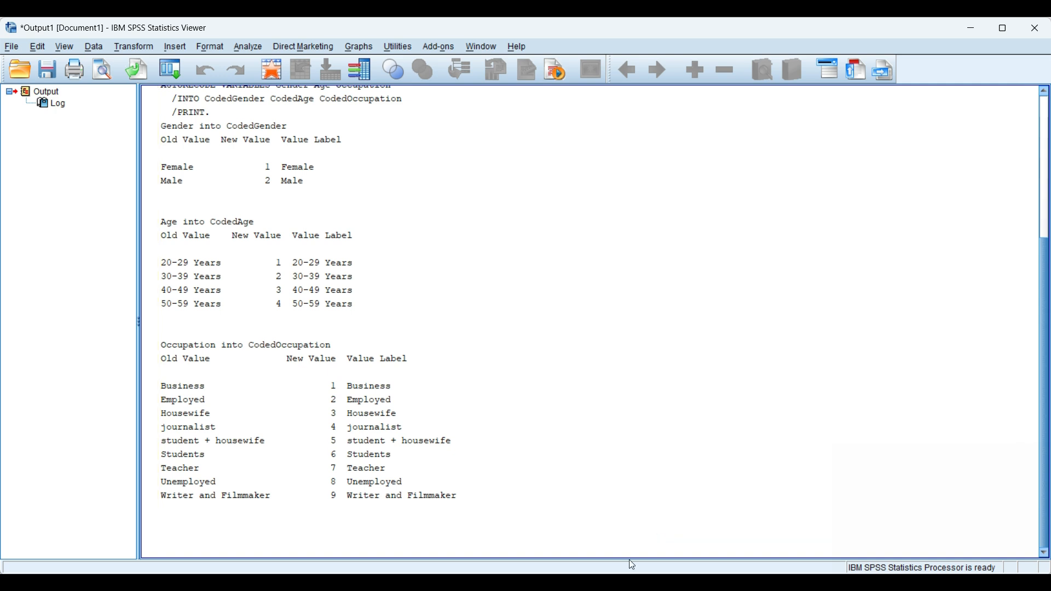
left_click(676, 520)
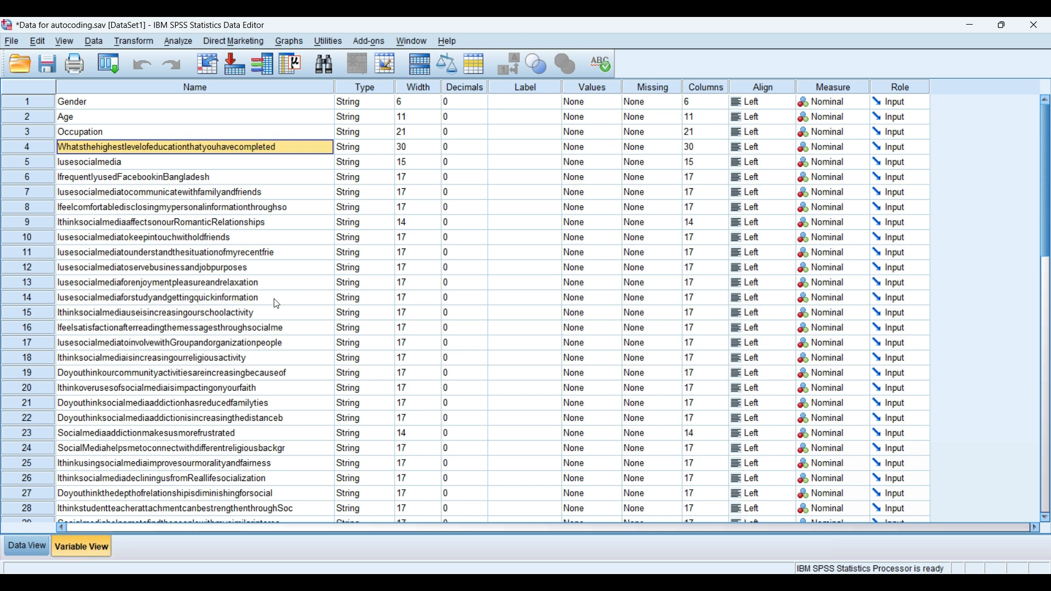
scroll(1048, 186, "down", 5)
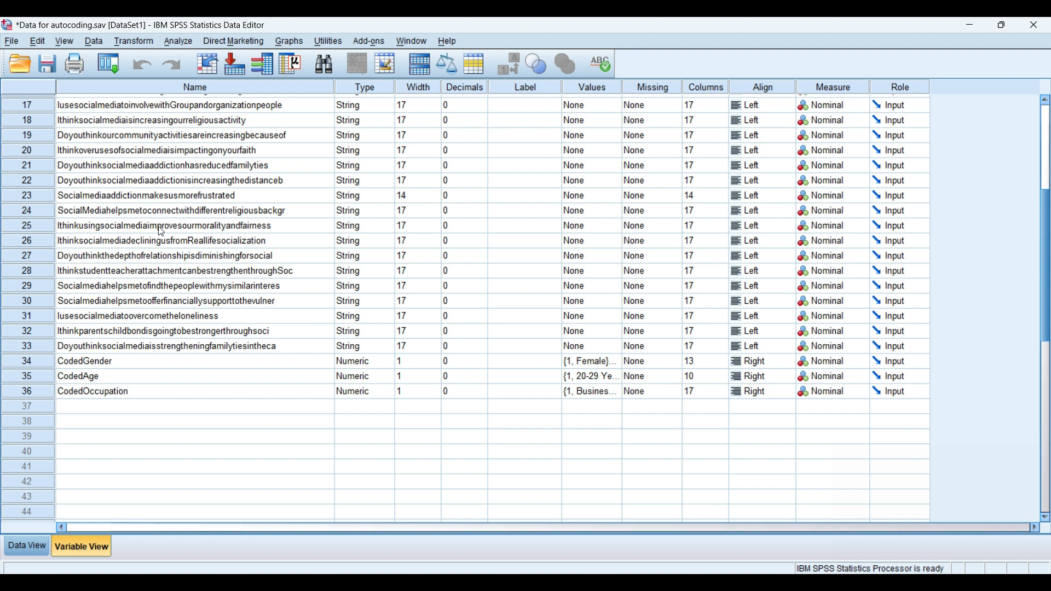
left_click(28, 544)
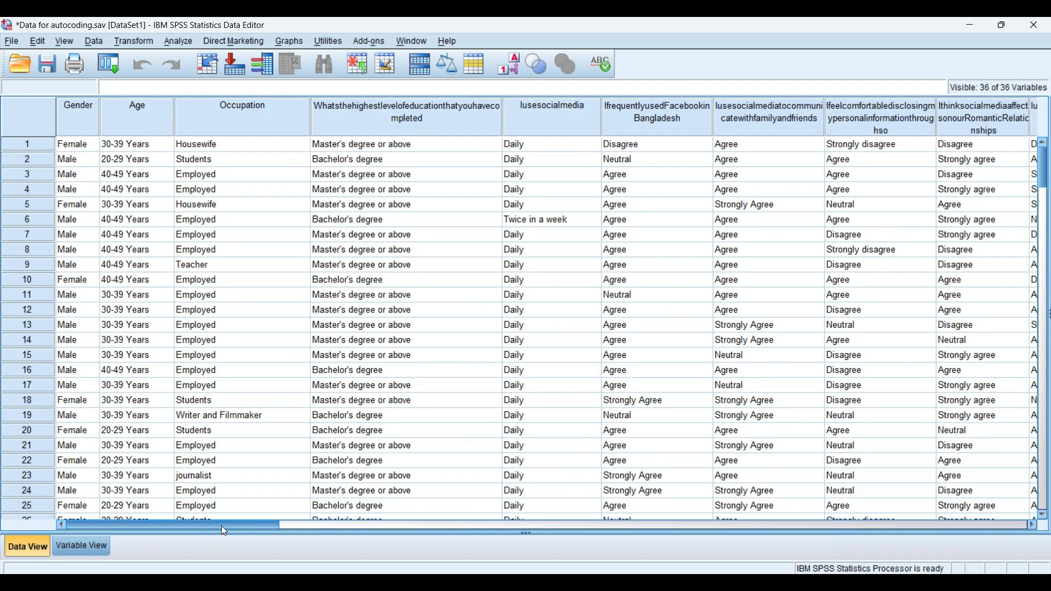
left_click_drag(221, 526, 303, 509)
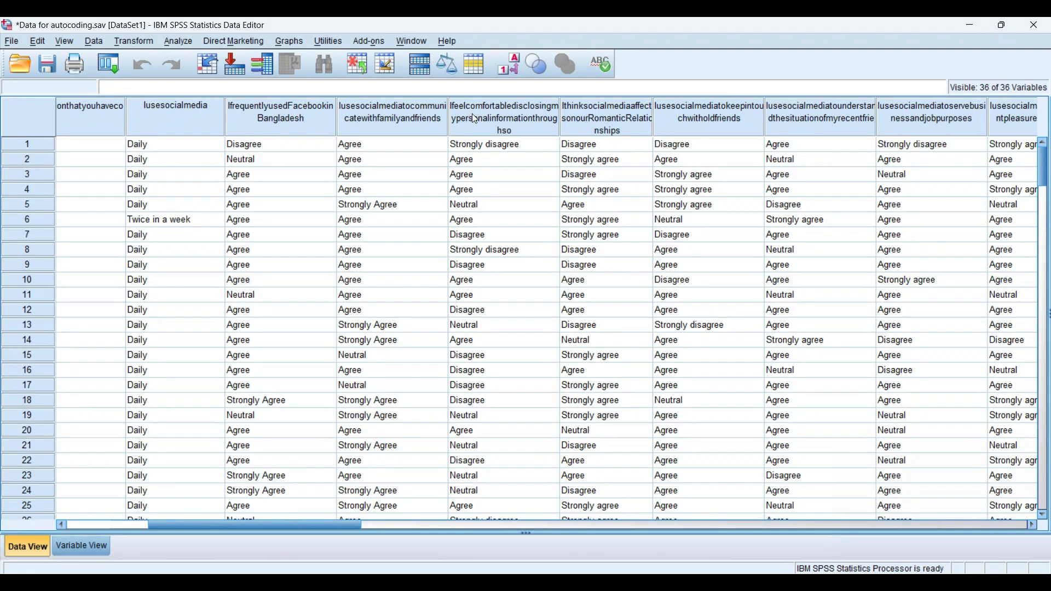
left_click_drag(316, 120, 533, 121)
left_click_drag(683, 113, 932, 113)
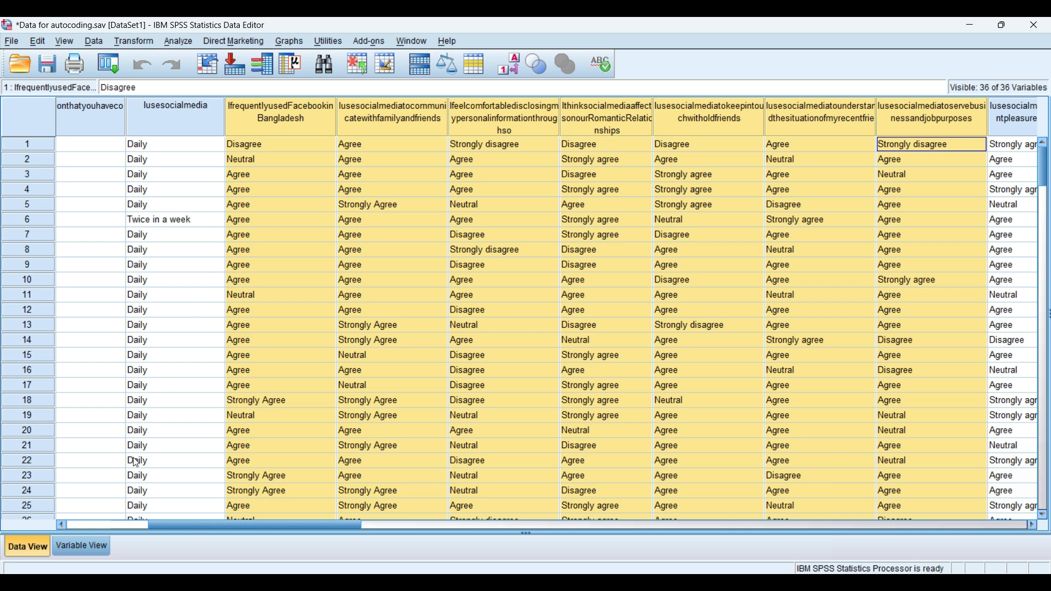
In Variable View, rename the variables in rows 10 to 14 as Q1, Q2, Q3, Q4 and Q5, and save the dataset
left_click(78, 547)
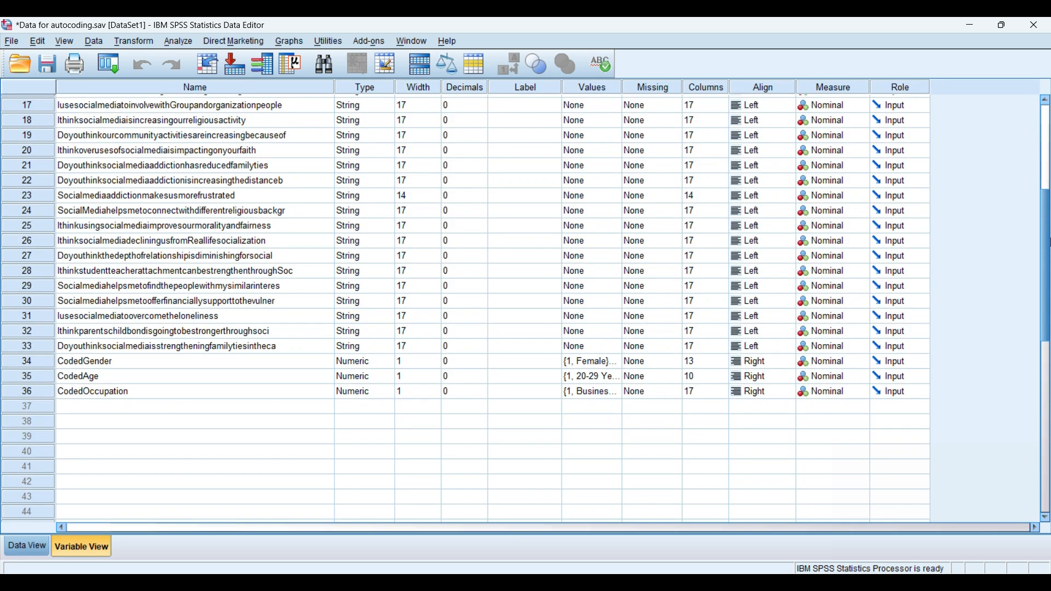
left_click_drag(1046, 246, 1047, 155)
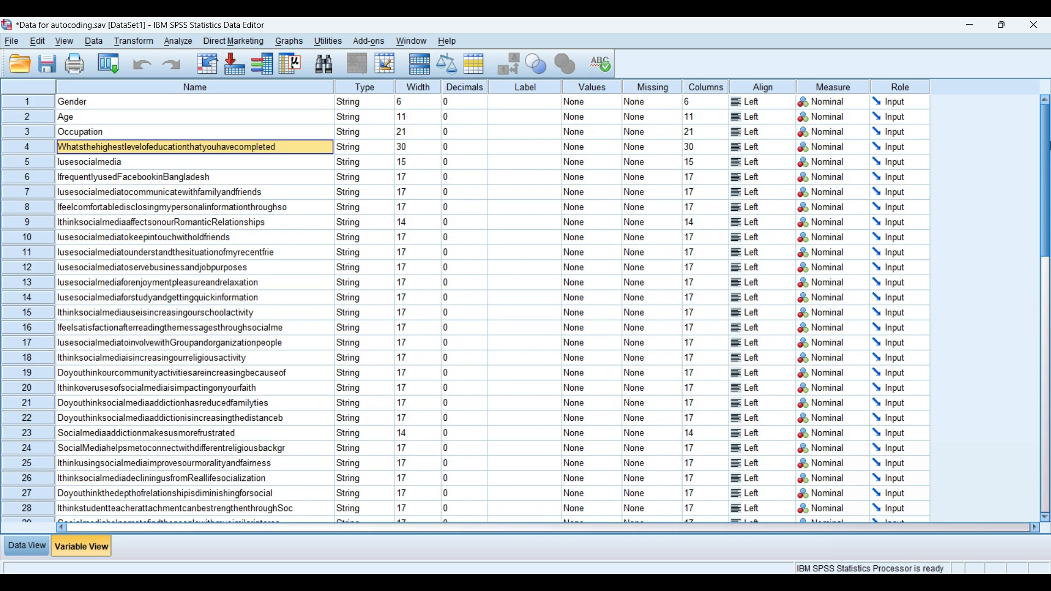
left_click(161, 240)
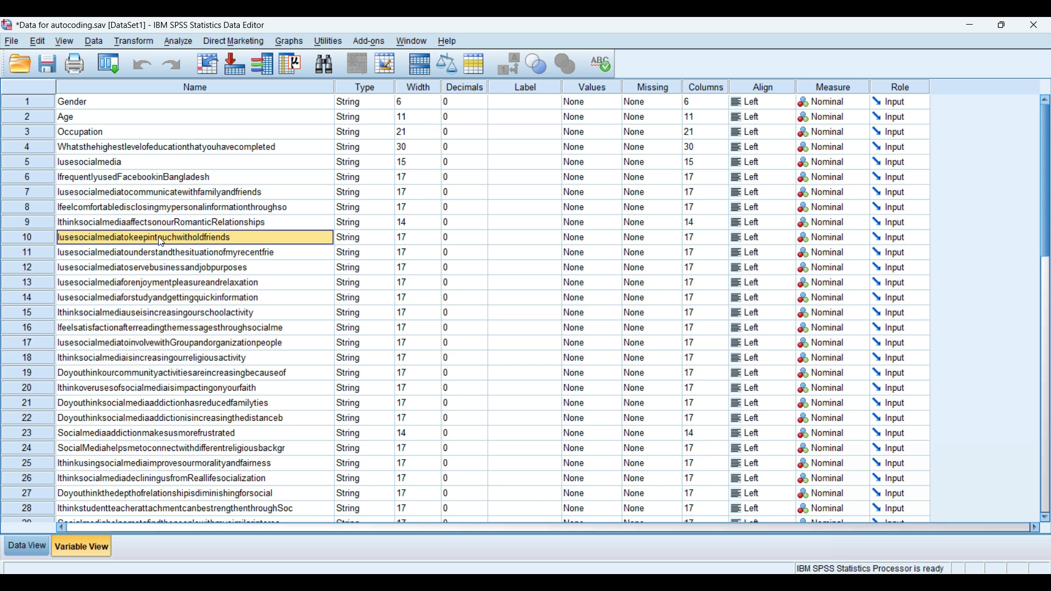
type("Q1")
key("Return")
type("Q2")
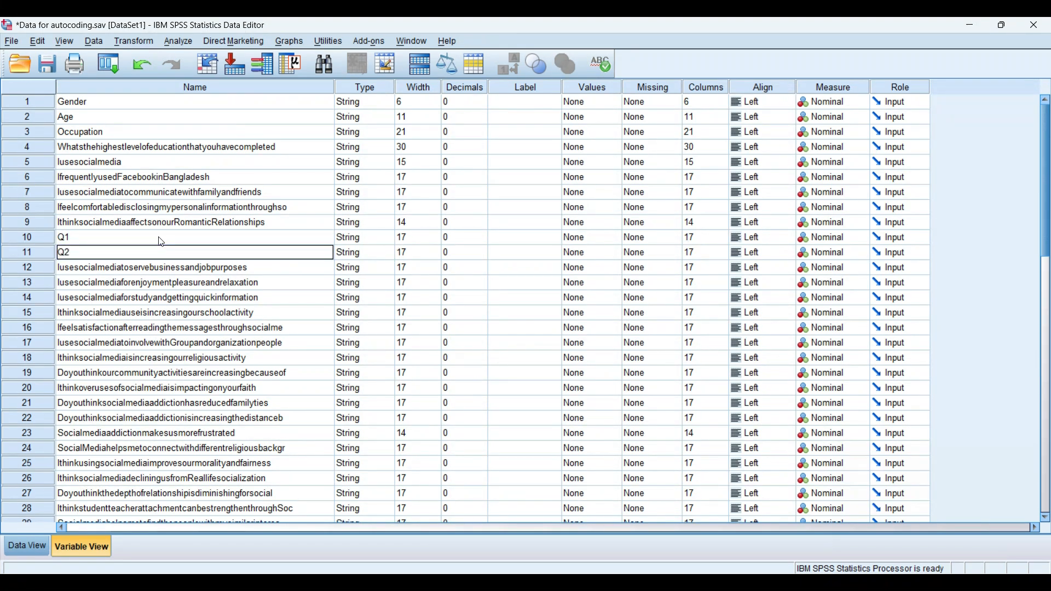
key("Return")
type("Q3")
key("Return")
type("Q")
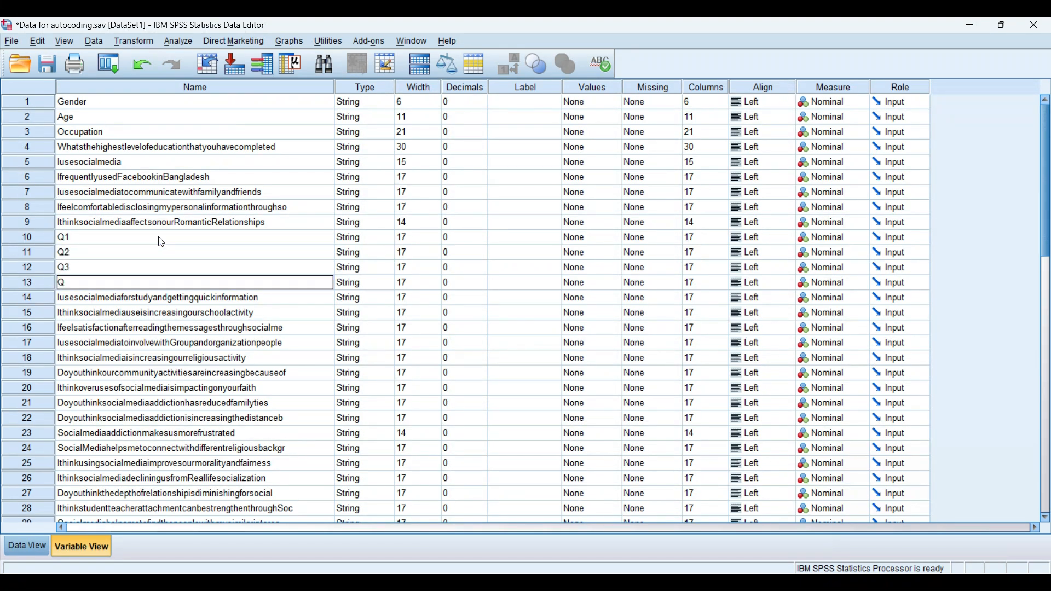
type("4")
key("Return")
type("Q5")
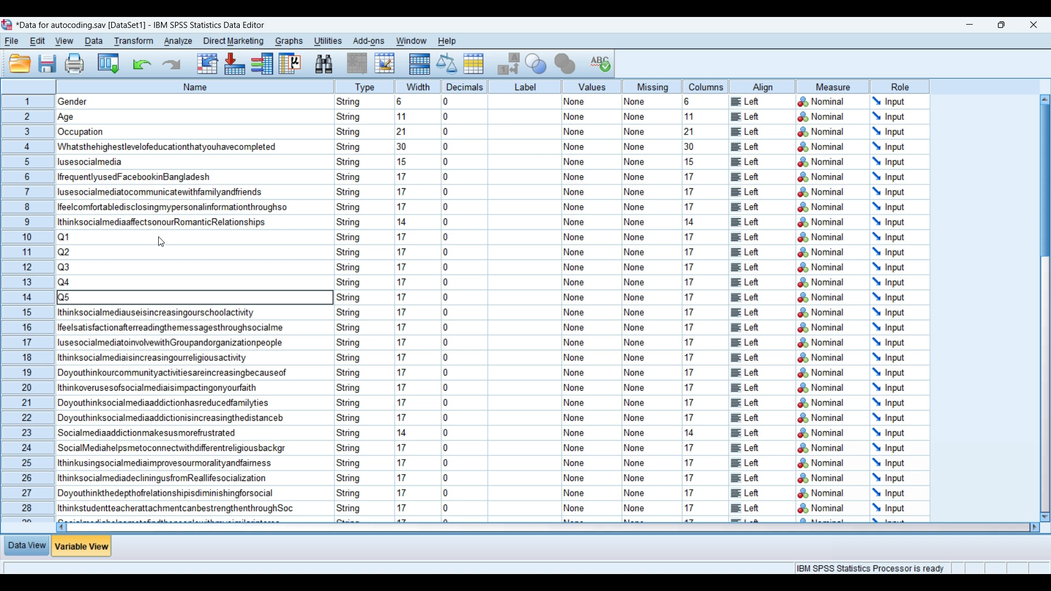
key("Return")
left_click(51, 65)
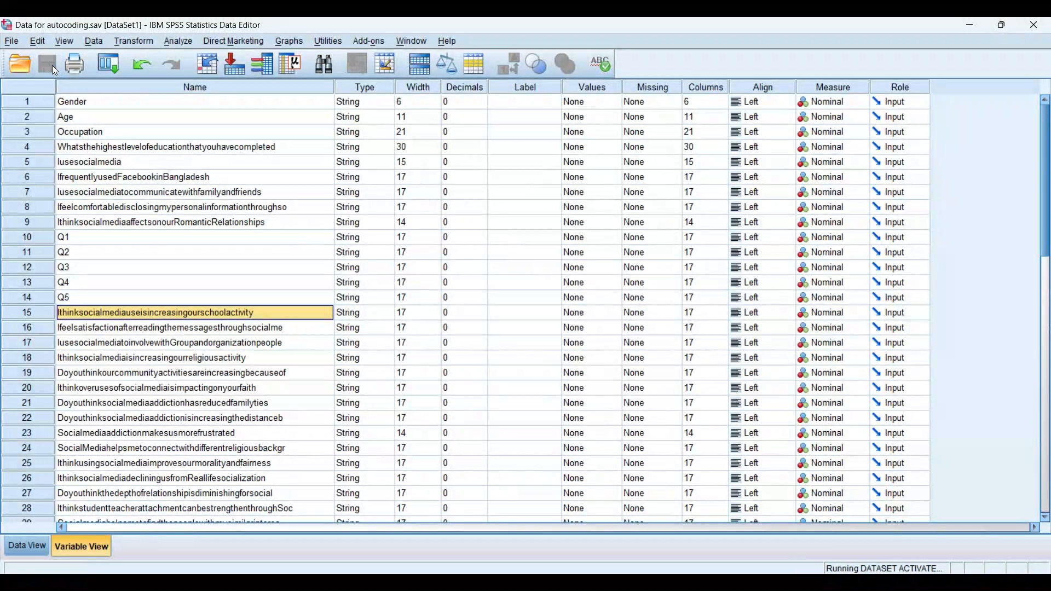
Reopen Automatic Recode from Data View and remove the Gender, Age and Occupation entries from the recode list
left_click(27, 550)
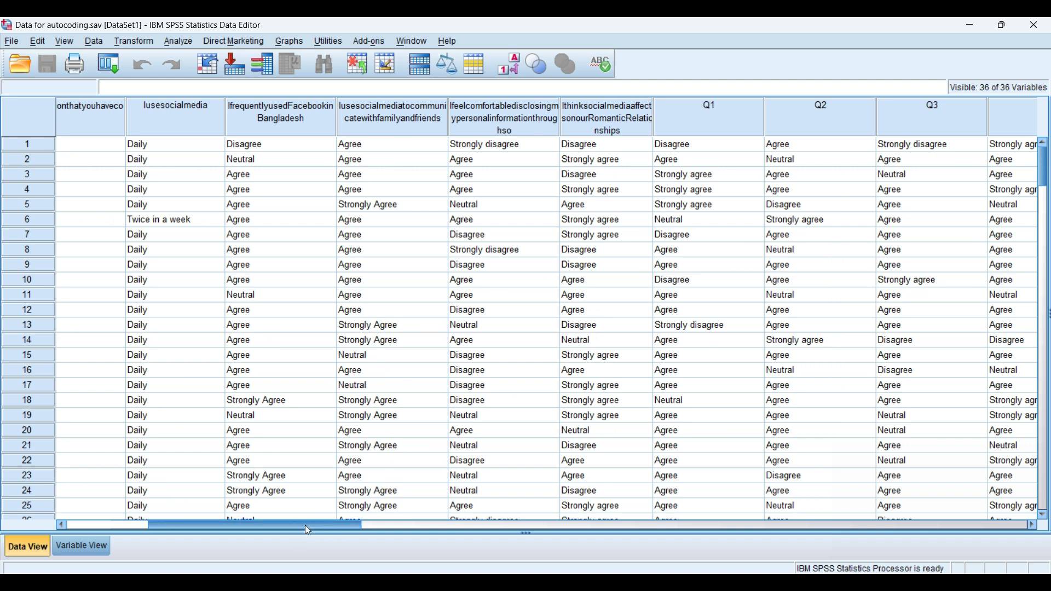
left_click_drag(304, 525, 369, 520)
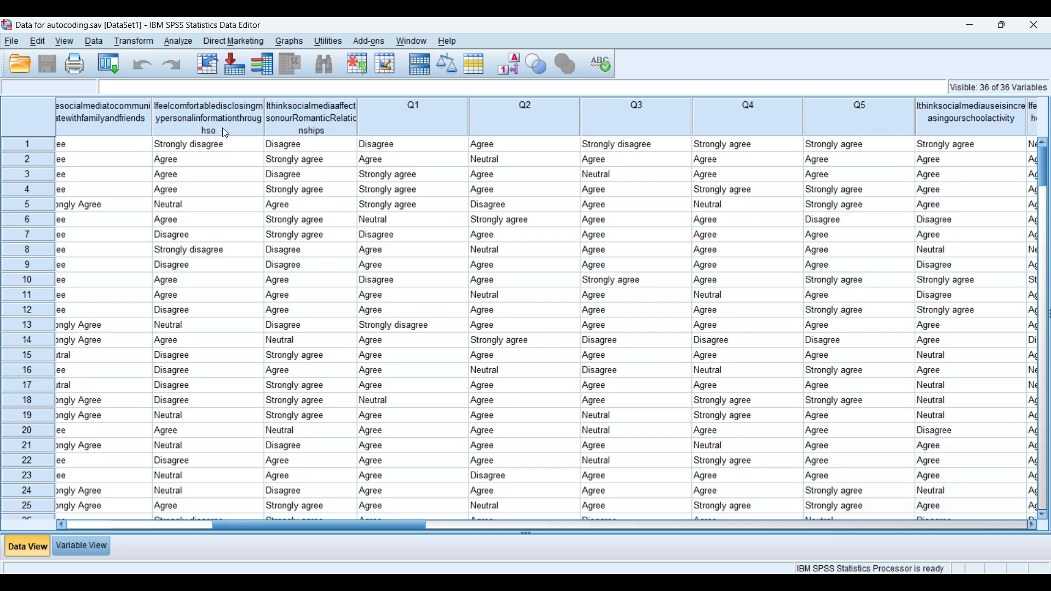
left_click(130, 44)
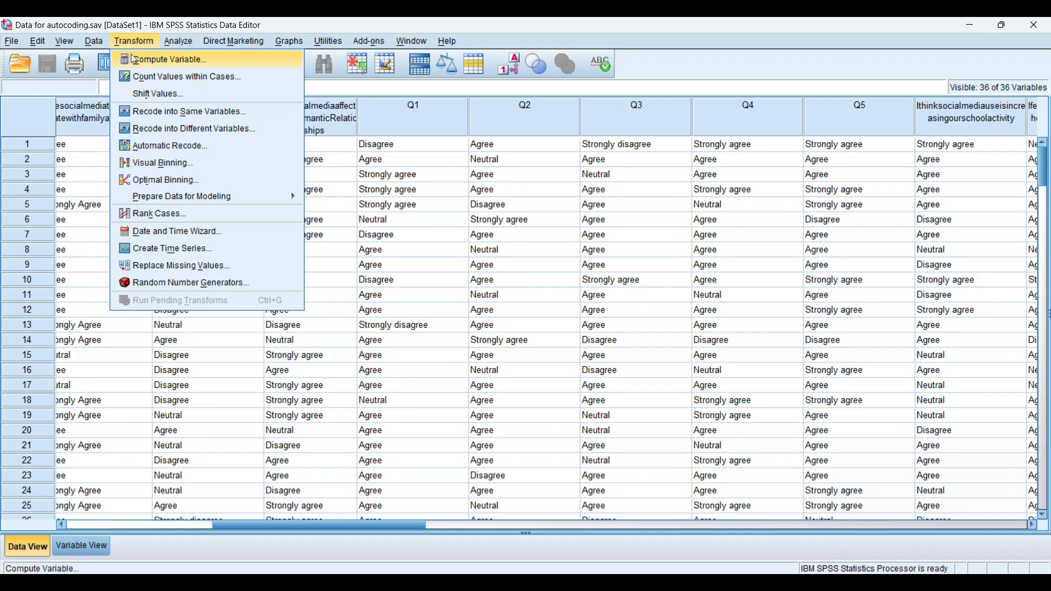
left_click(159, 146)
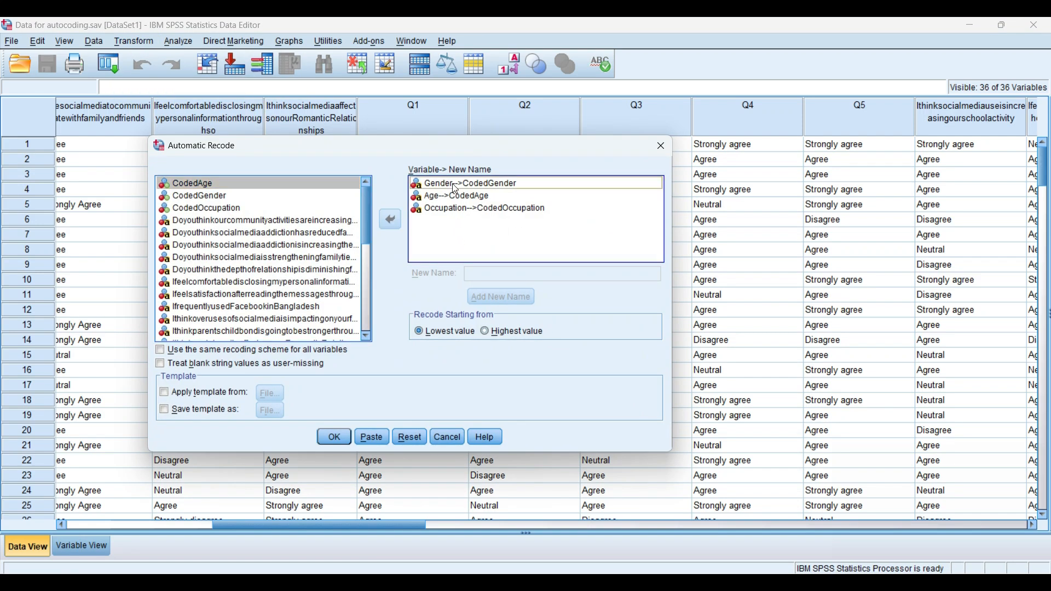
left_click(455, 186)
left_click(457, 209, "shift")
left_click(392, 220)
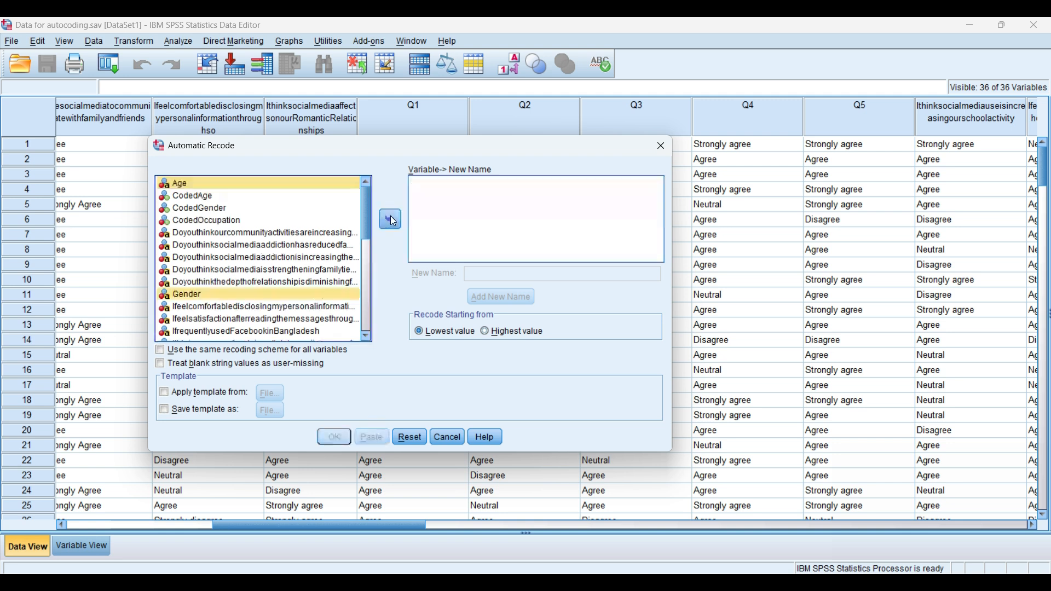
Add the variables Q1 through Q5 together to the Automatic Recode list
left_click_drag(363, 209, 354, 295)
left_click(213, 261)
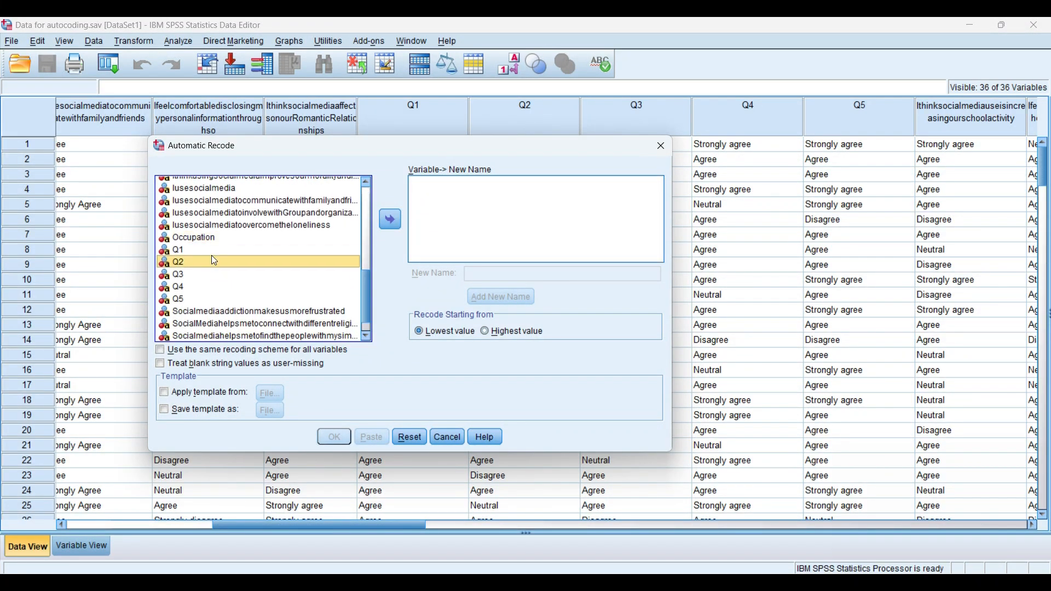
left_click(189, 250)
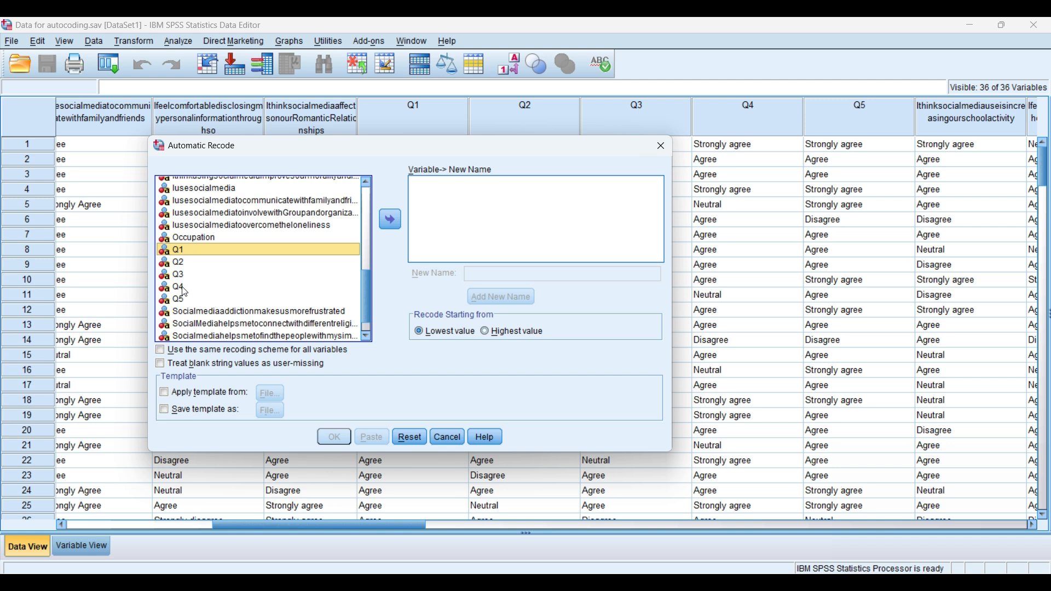
left_click(185, 301, "shift")
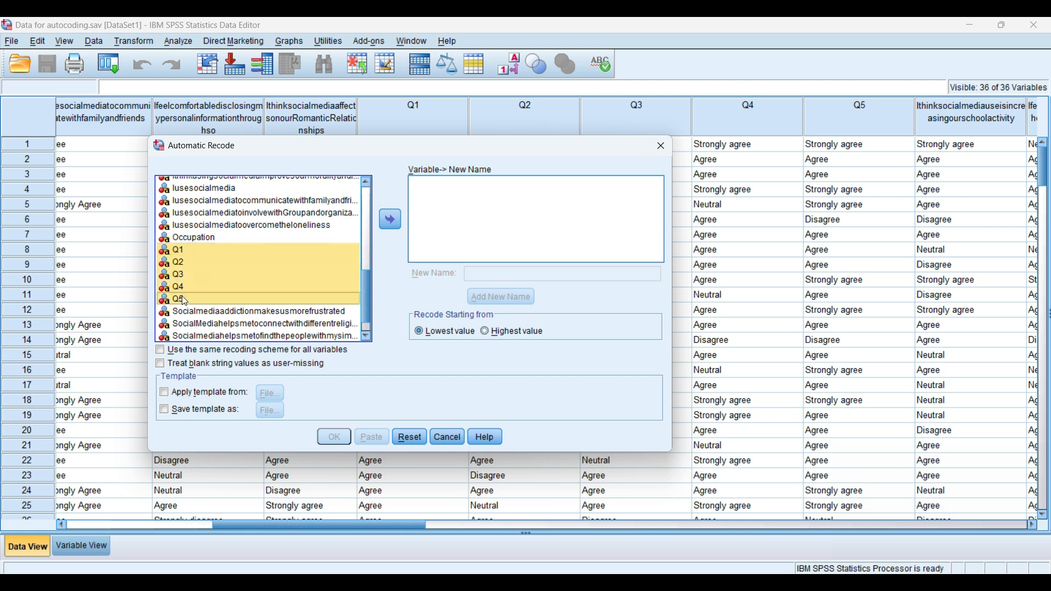
left_click(391, 221)
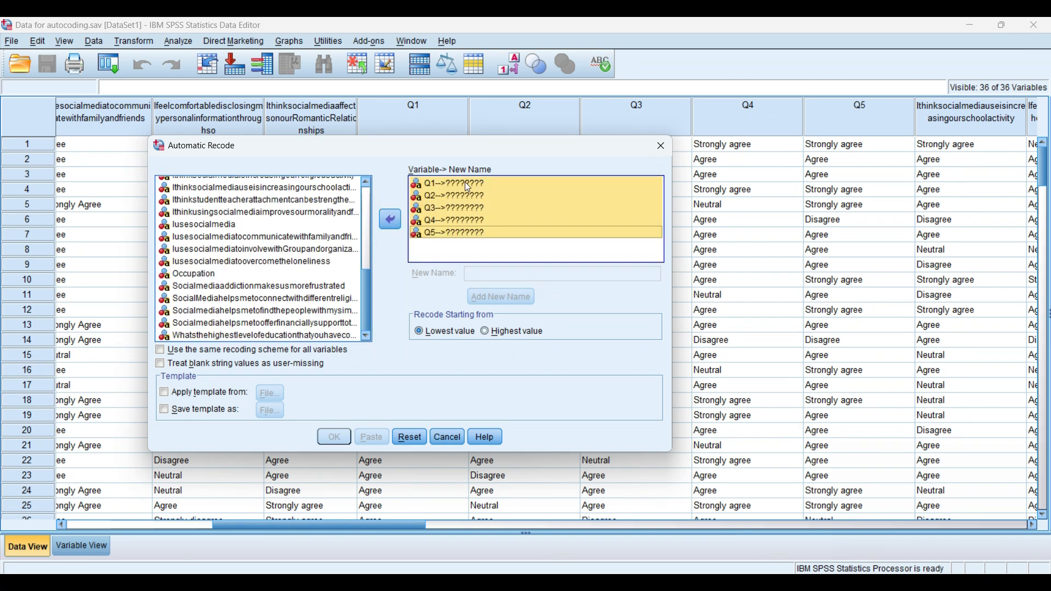
Assign the new name Q1R to the Q1 variable in the Automatic Recode
left_click(465, 183)
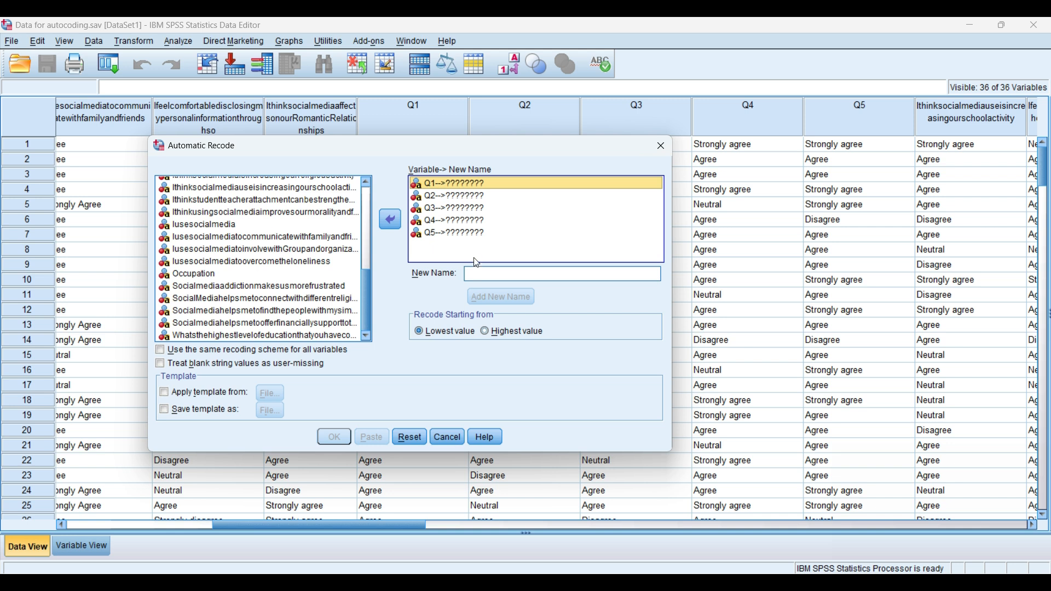
left_click(479, 271)
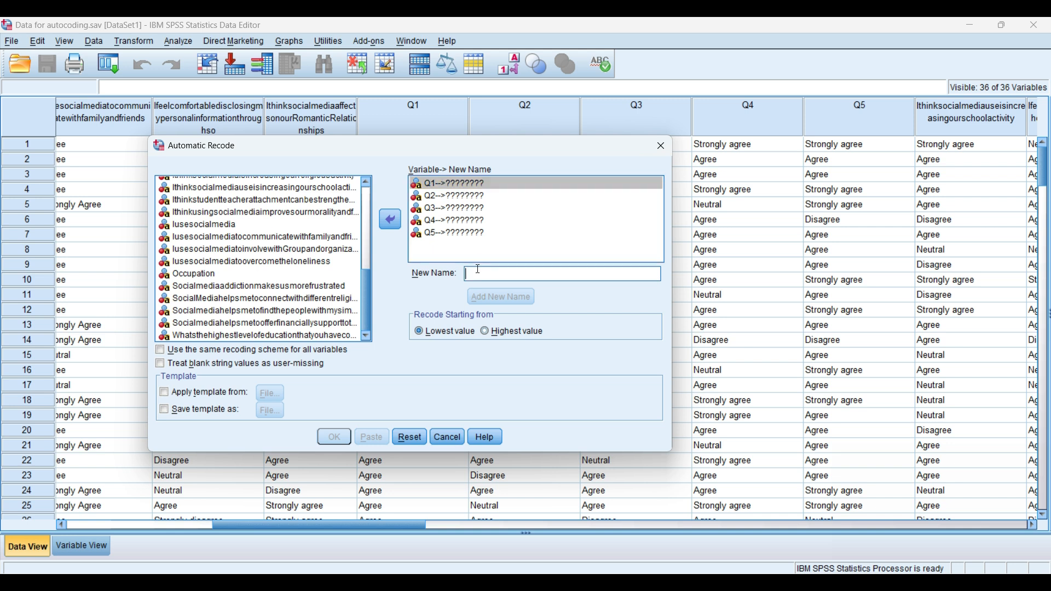
type("Q")
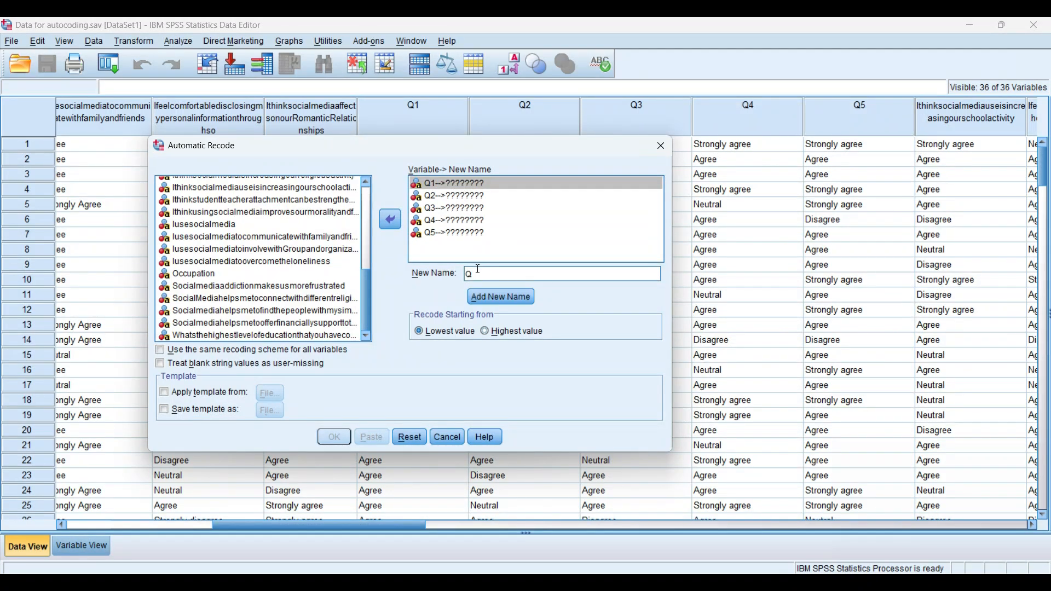
type("1")
type("R")
left_click(489, 302)
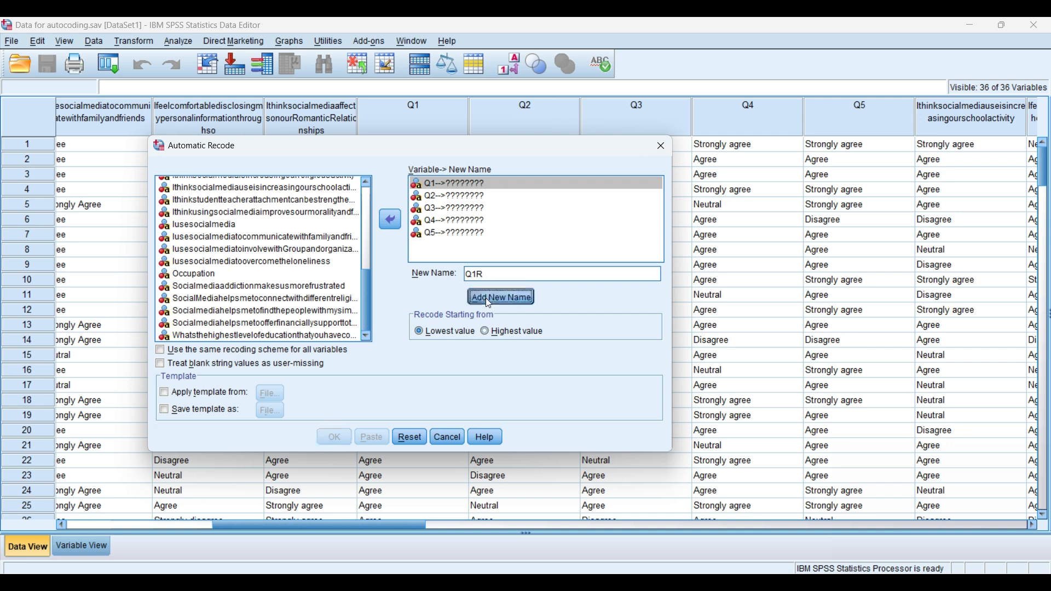
Assign the new name Q2R to the Q2 variable in the Automatic Recode list
left_click(469, 196)
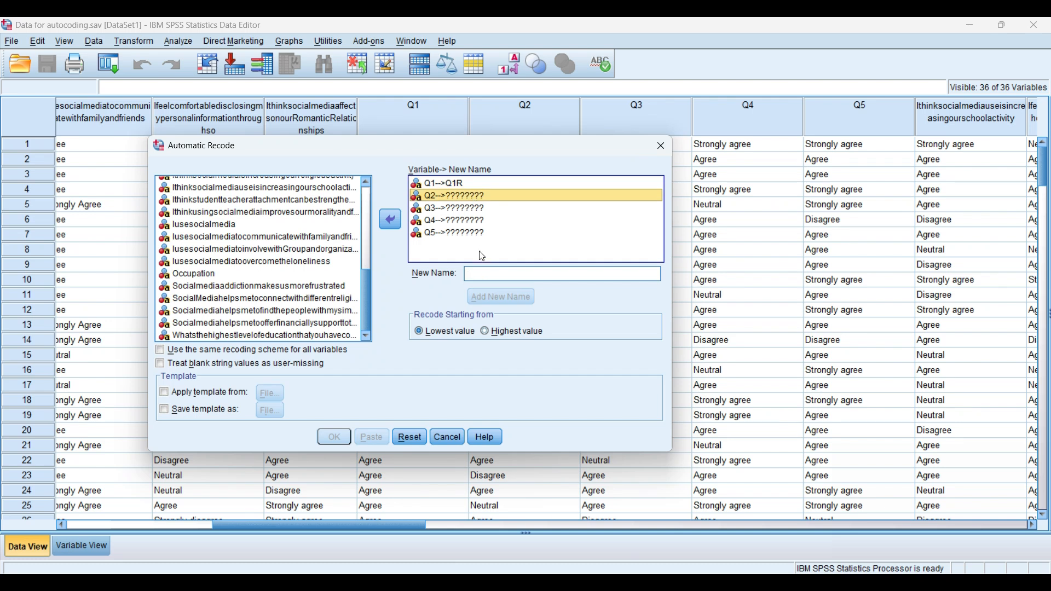
left_click(478, 275)
type("Q")
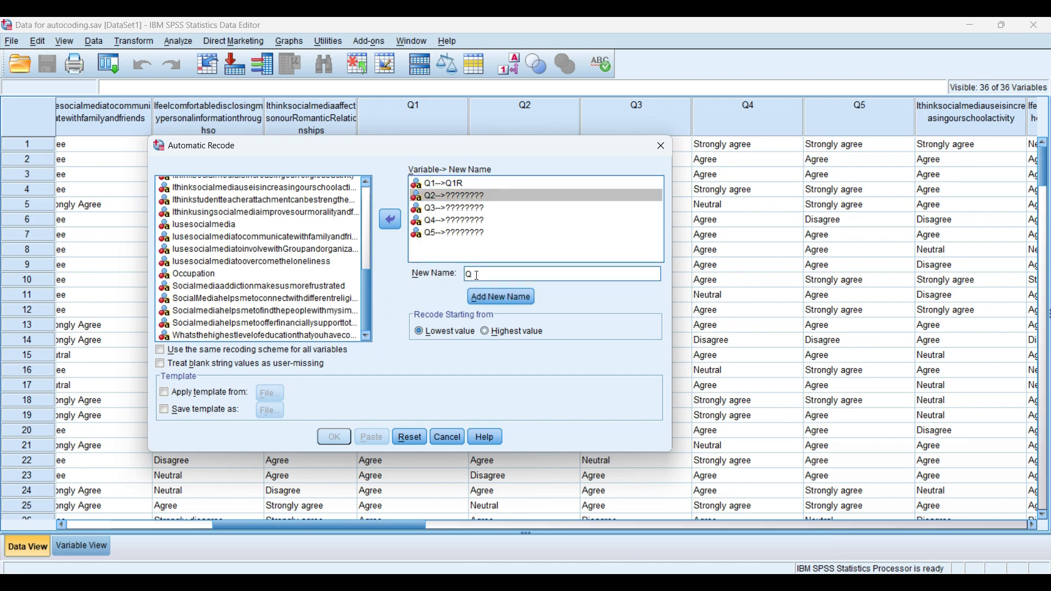
type("2R")
left_click(485, 299)
Assign the new name Q3R to the Q3 variable in the Automatic Recode list
left_click(454, 209)
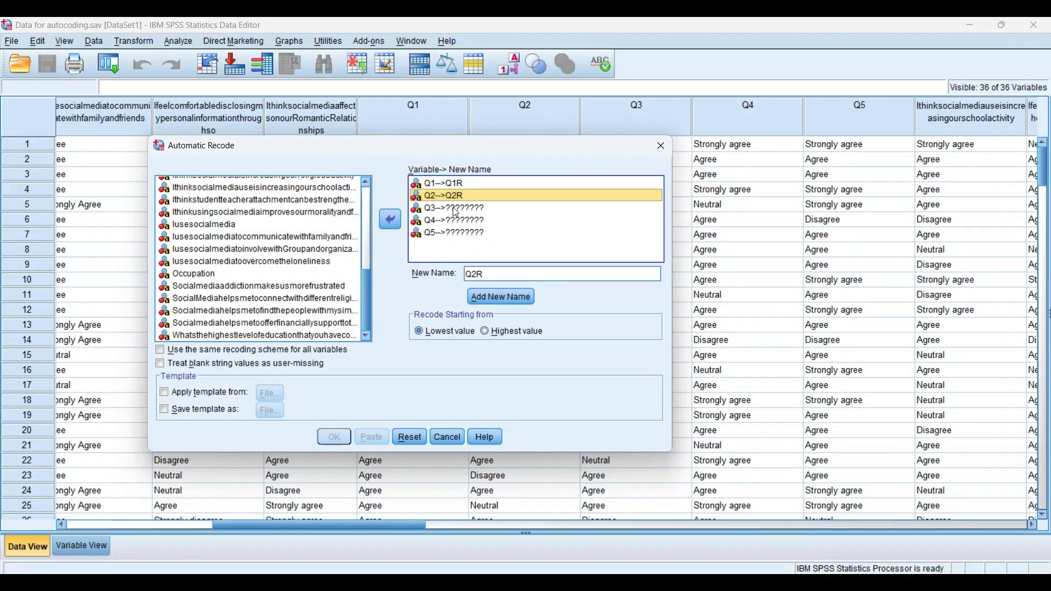
left_click(481, 277)
type("Q")
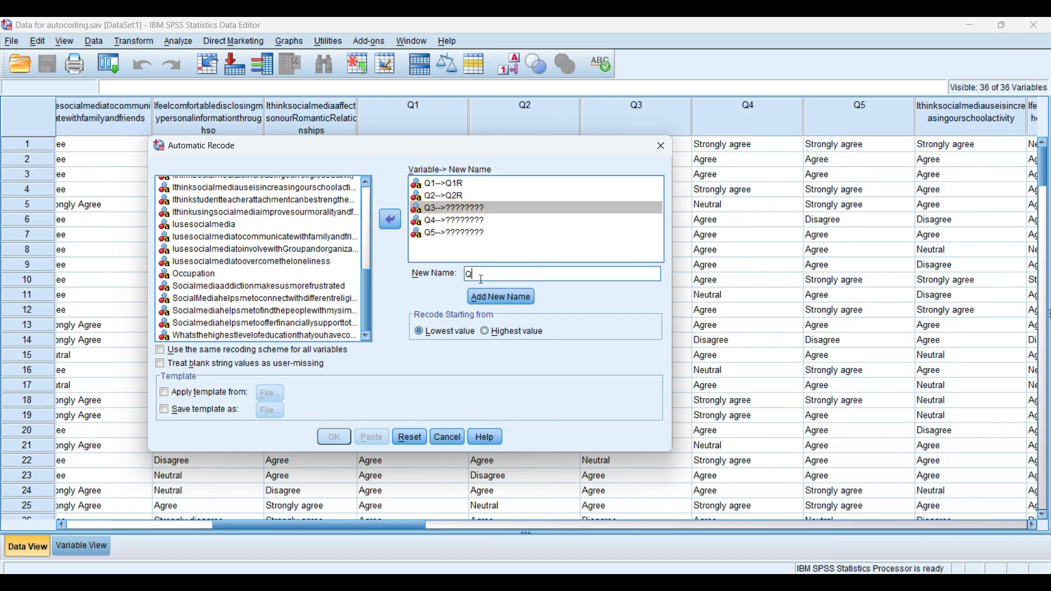
type("3R")
left_click(491, 300)
Assign the new name Q4R to the Q4 variable in the Automatic Recode list
left_click(471, 220)
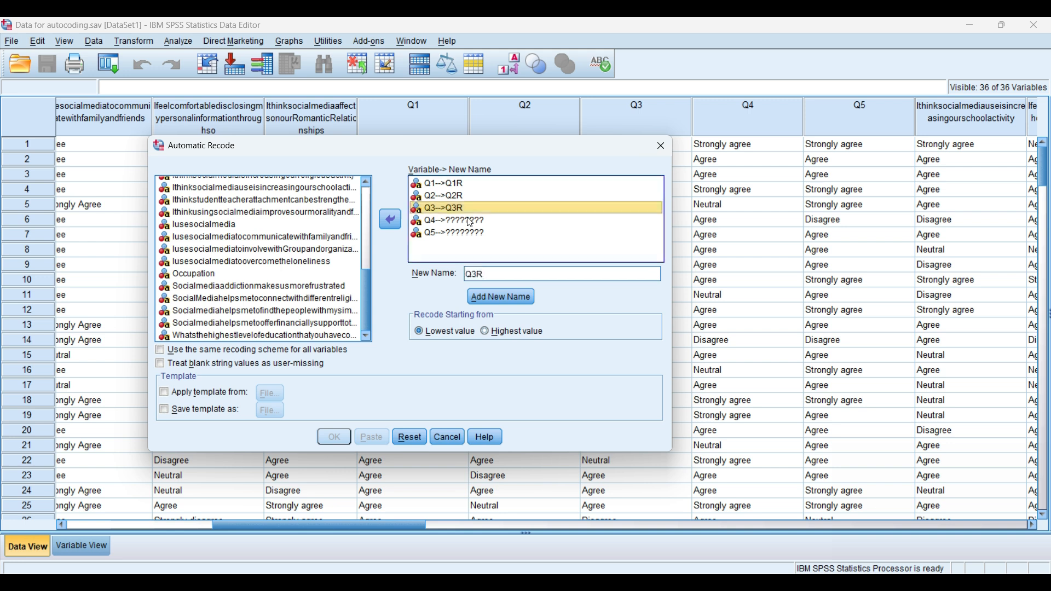
left_click(483, 274)
type("Q4R")
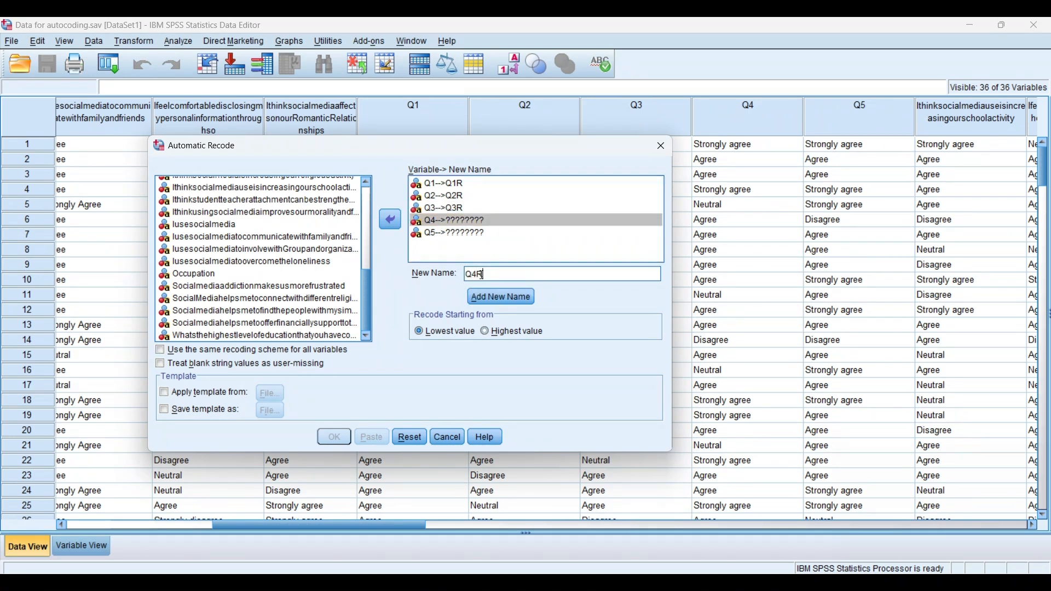
left_click(501, 297)
Assign the new name Q5R to the Q5 variable in the Automatic Recode list
left_click(467, 235)
left_click(466, 236)
left_click(487, 277)
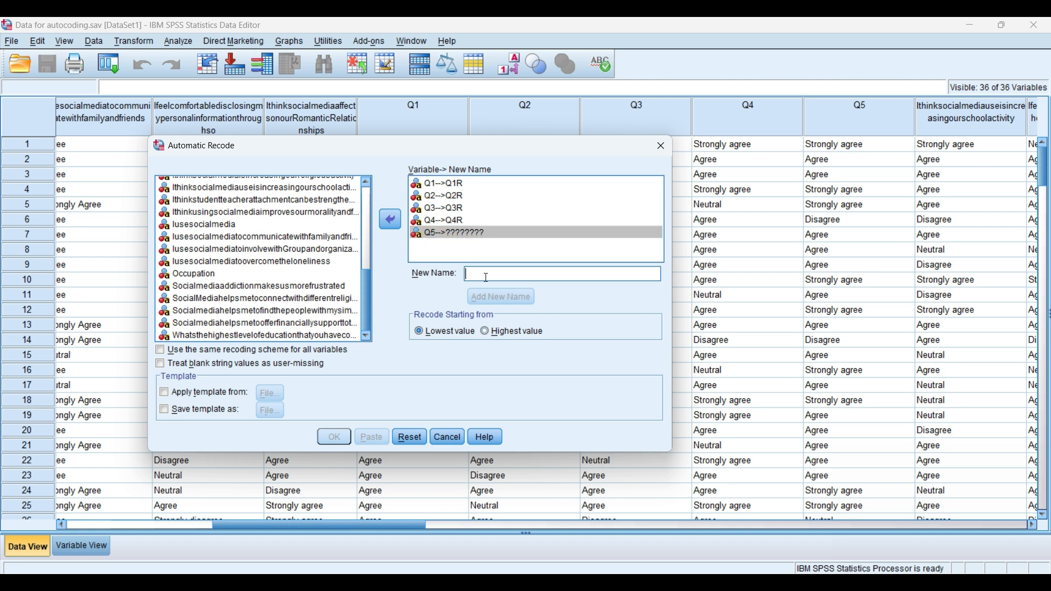
type("Q5R")
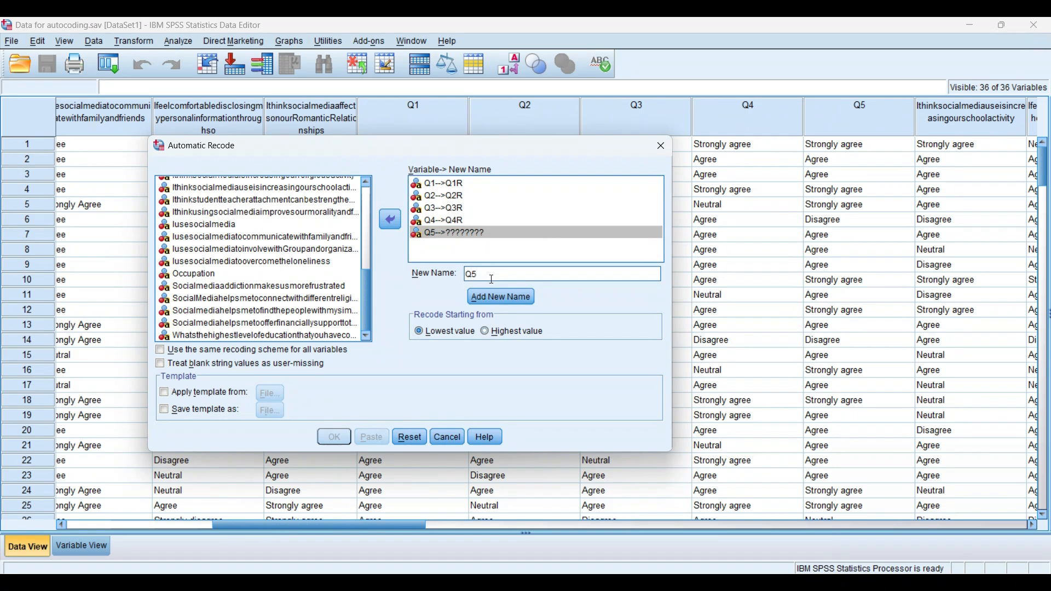
left_click(493, 300)
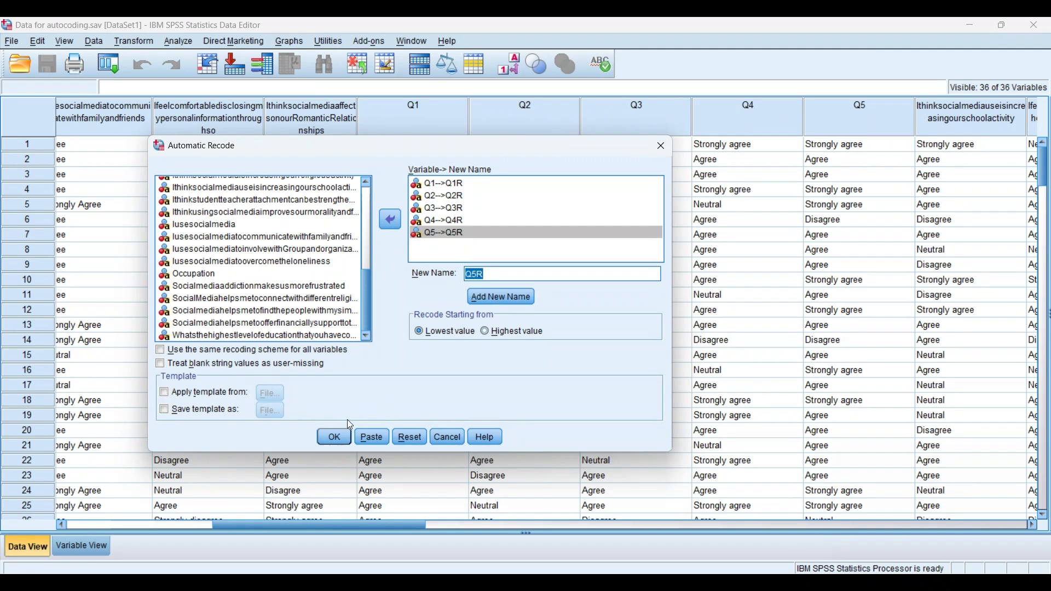
Run the automatic recode of Q1 to Q5 from the lowest value, and save the dataset from the Data Editor
left_click(345, 436)
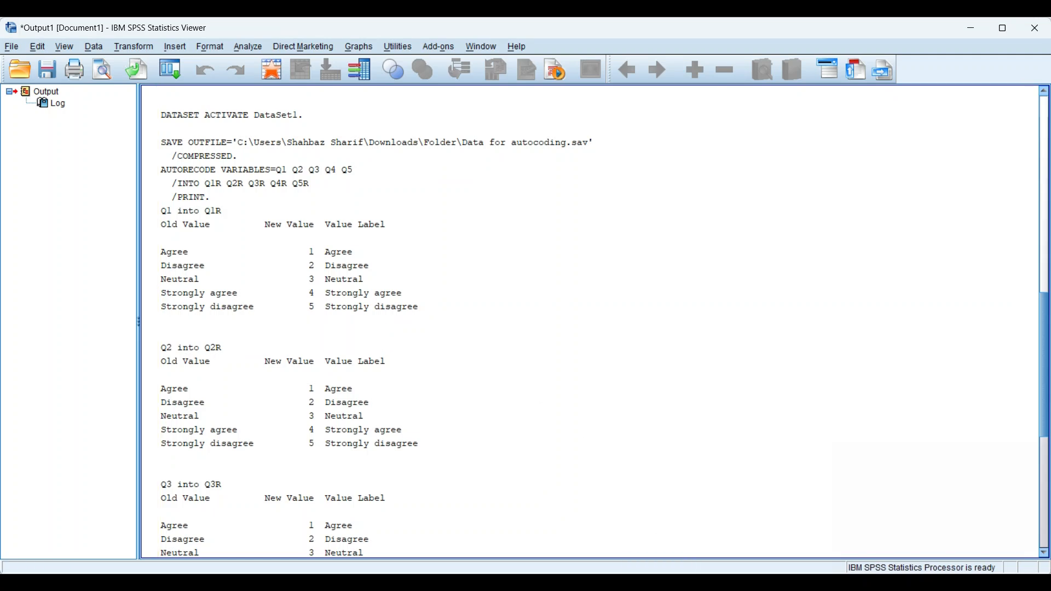
mouse_move(604, 583)
left_click(645, 533)
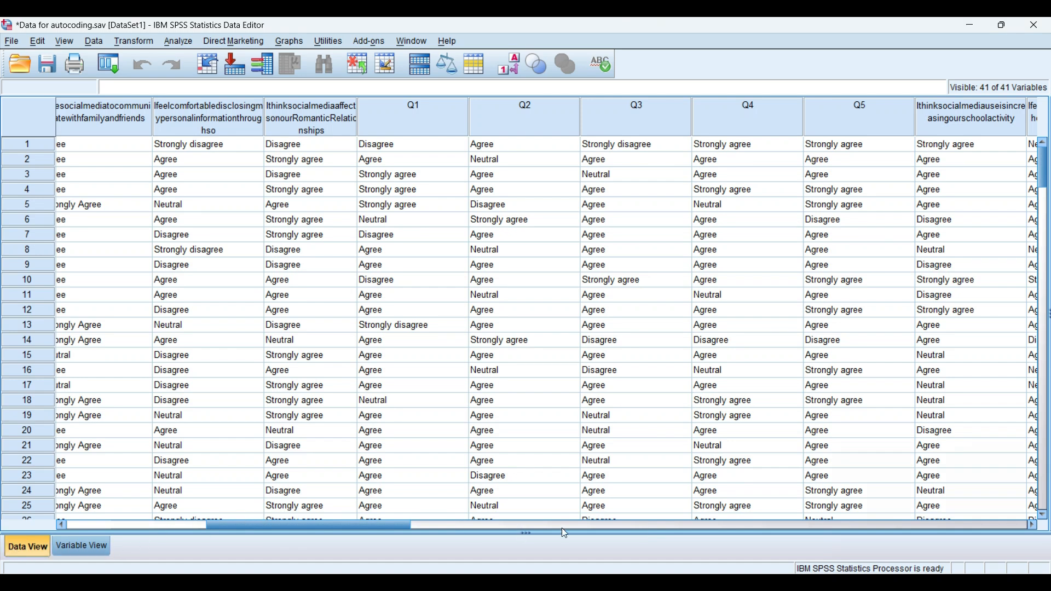
left_click_drag(313, 525, 902, 528)
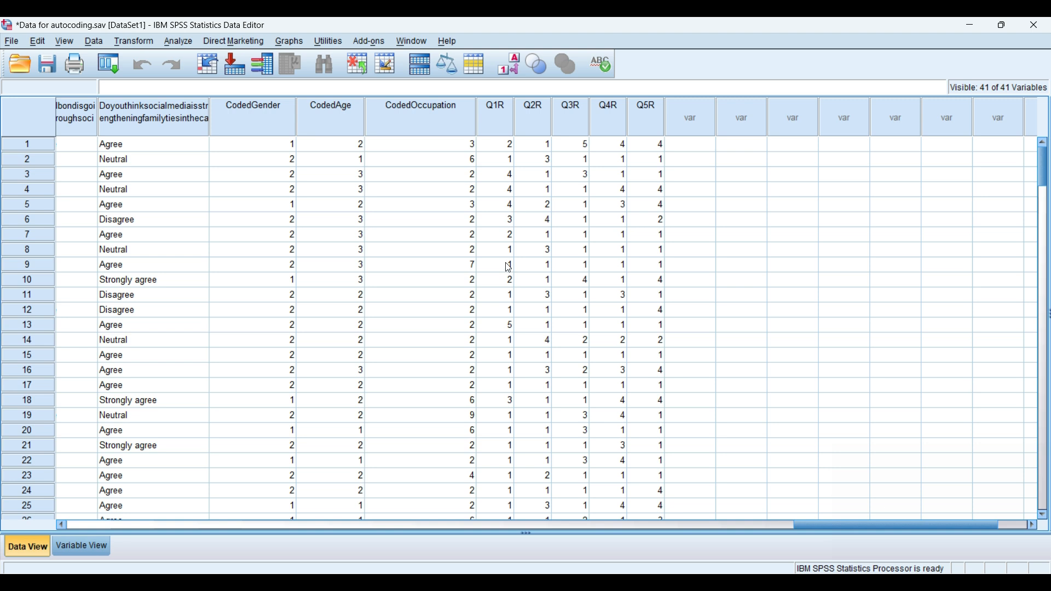
left_click(50, 73)
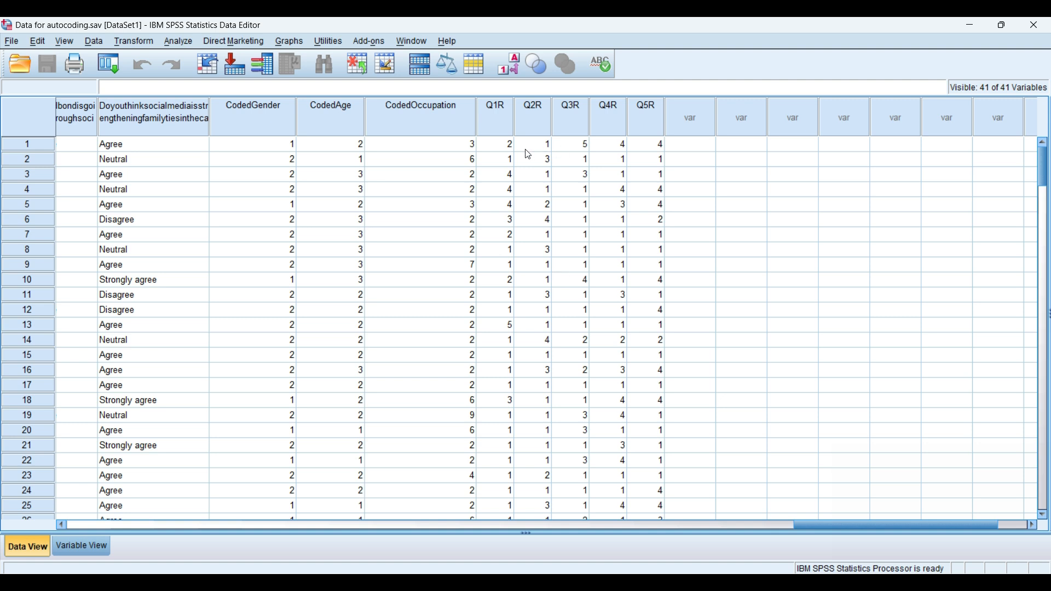
Display value labels instead of numeric codes in Data View and widen the Q1R column to fit the full labels
left_click(502, 148)
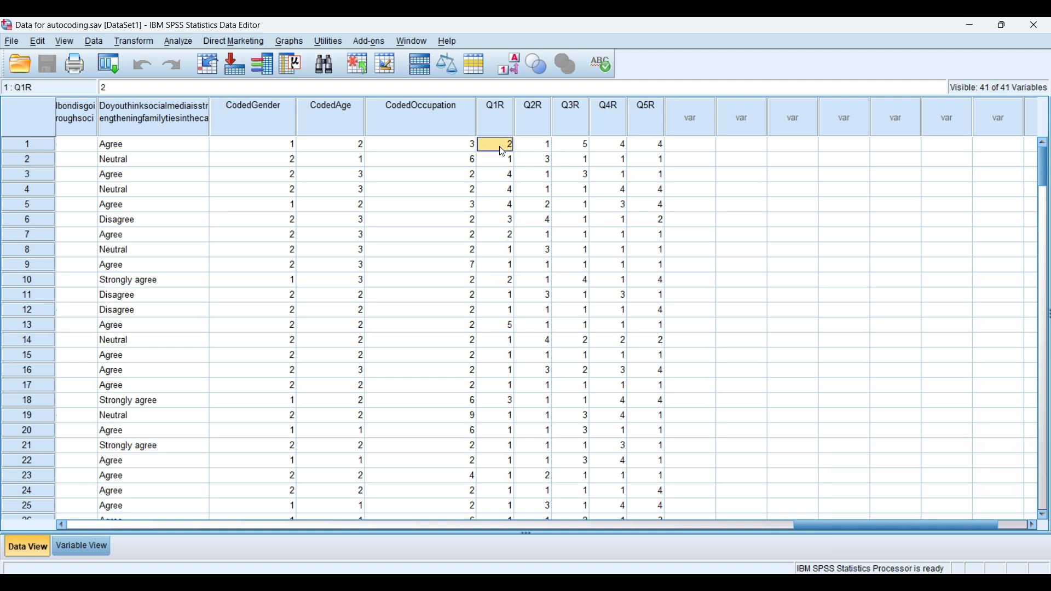
left_click(514, 63)
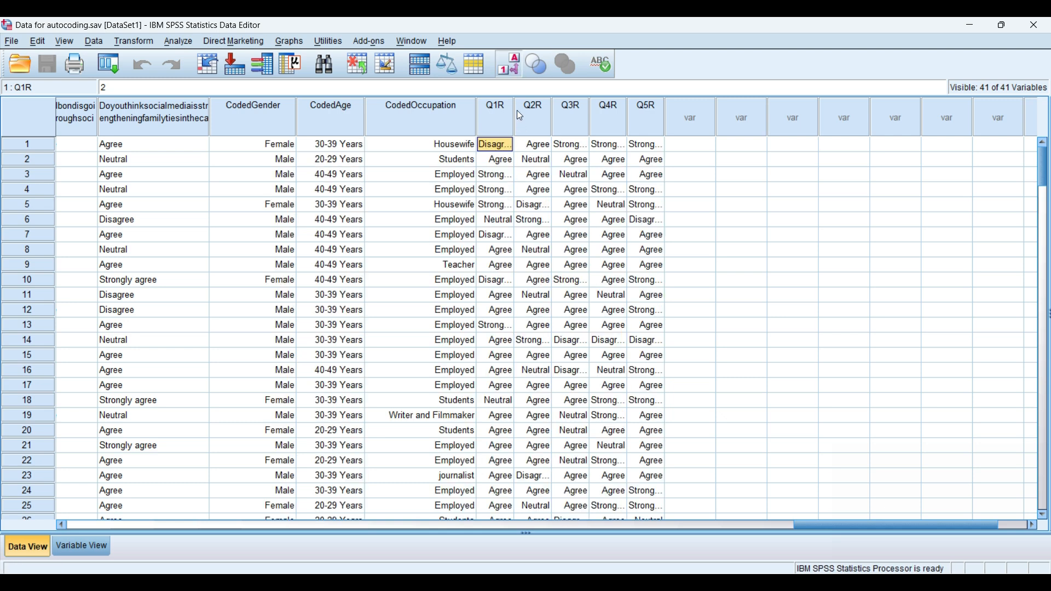
left_click_drag(515, 112, 668, 111)
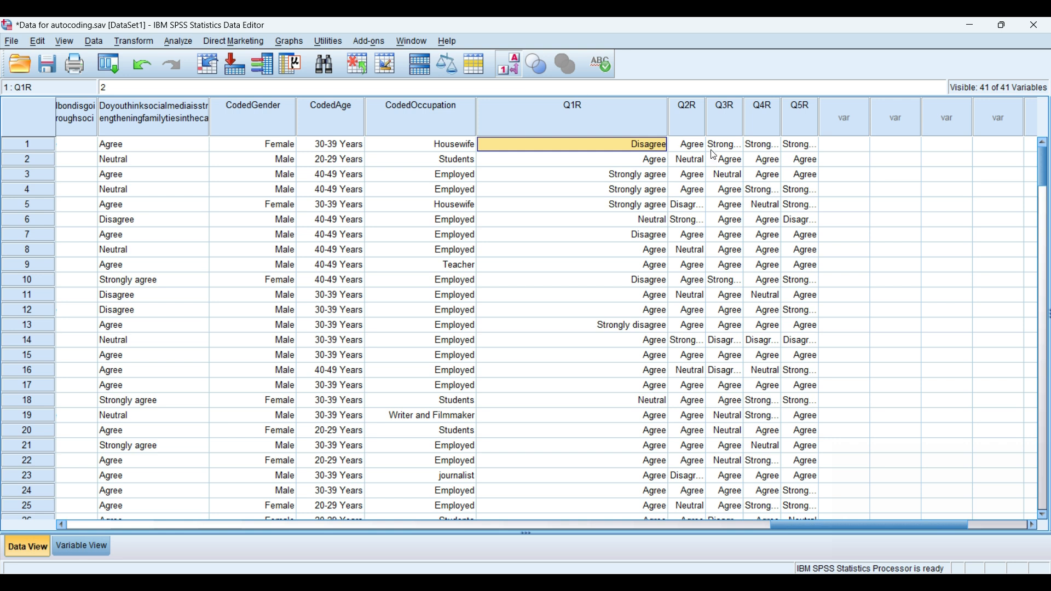
Widen the Q3R column to fit its full labels and switch the data display back to numeric codes
left_click(691, 146)
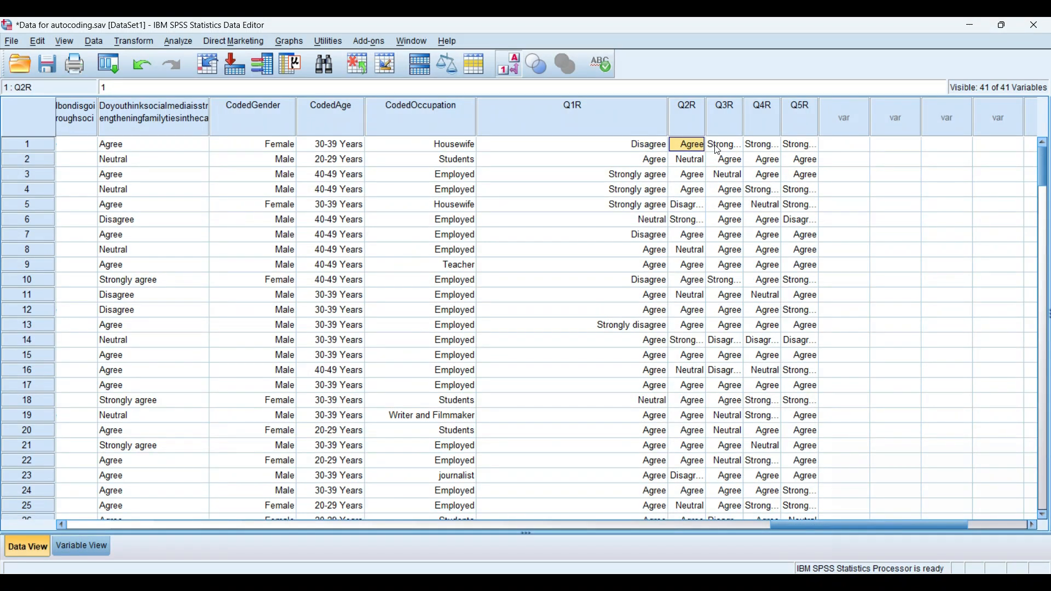
left_click(746, 114)
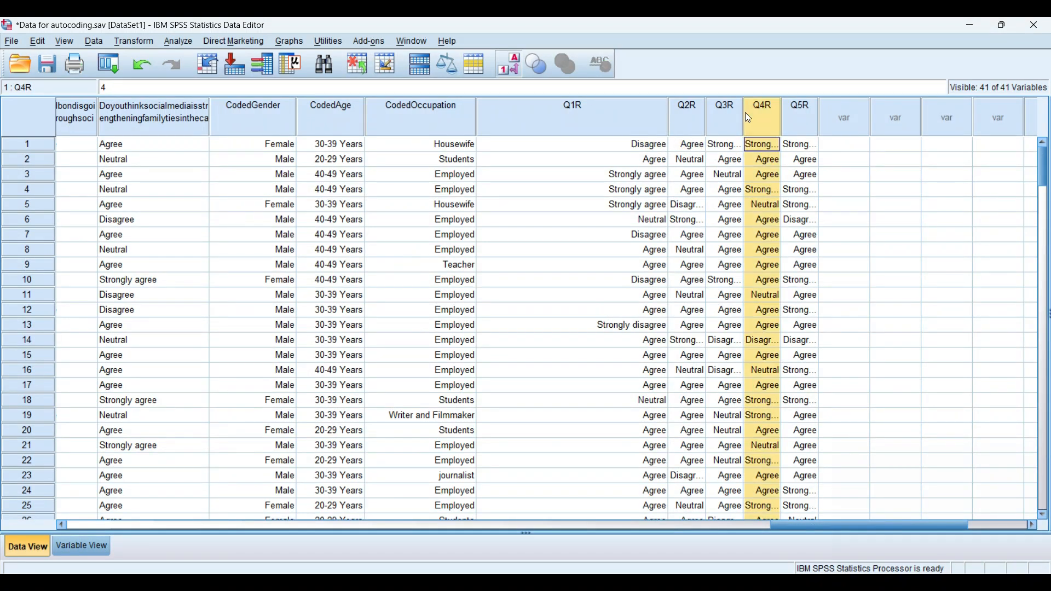
left_click_drag(745, 113, 812, 110)
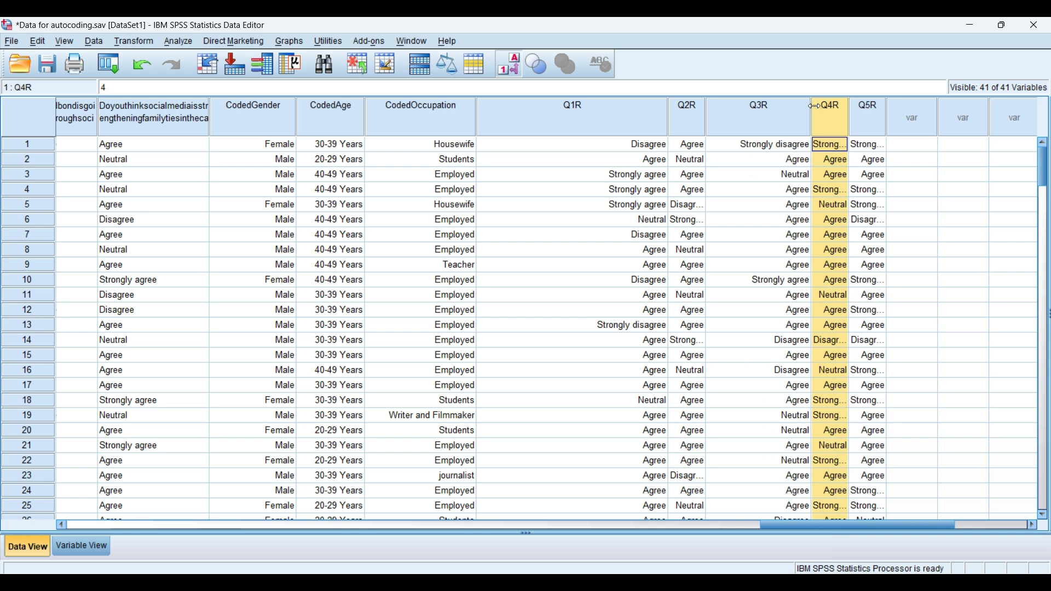
left_click(509, 70)
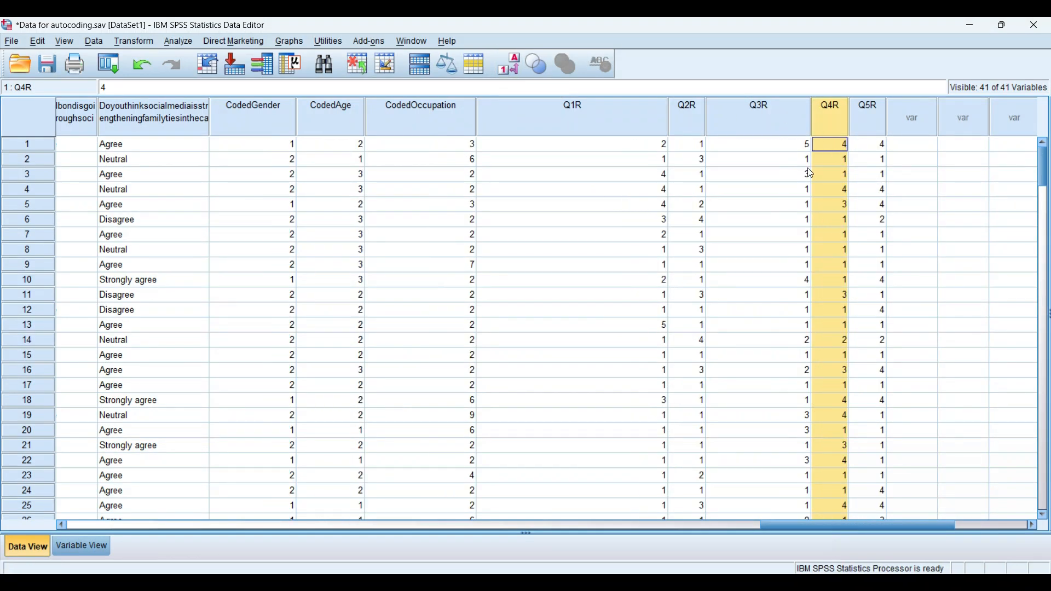